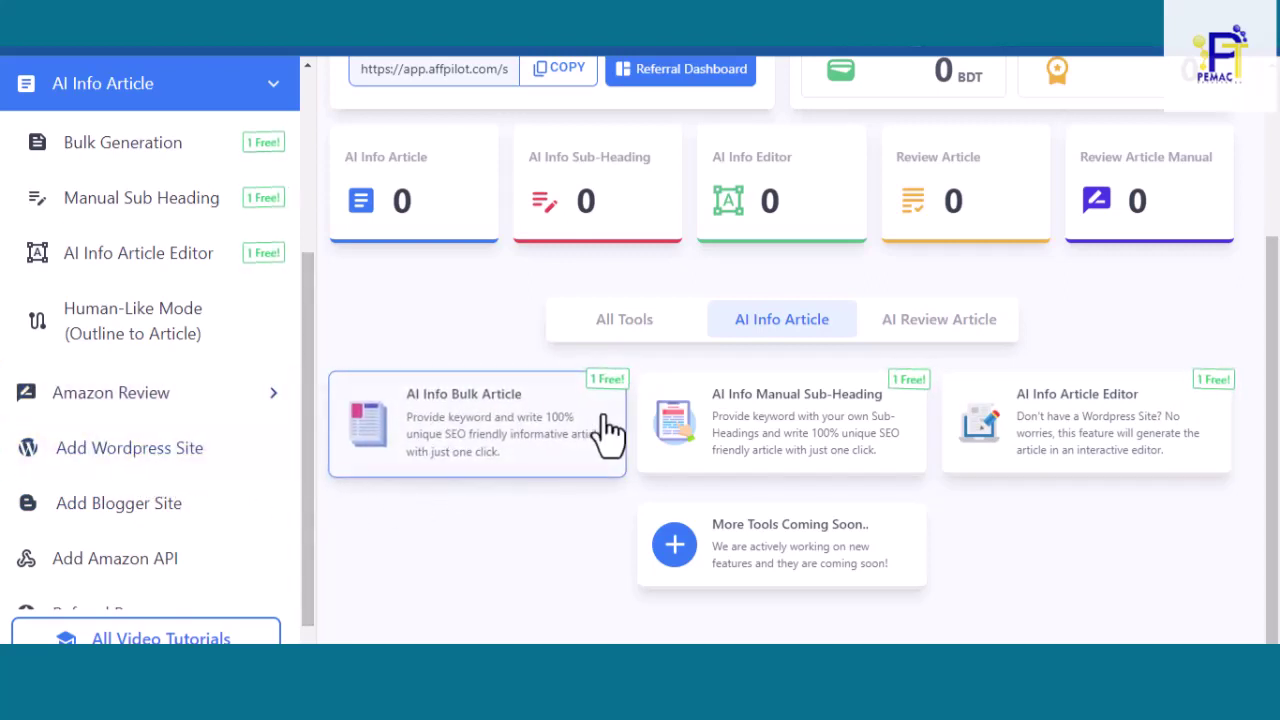
Open the AI Info Article Editor form
{"action": "left_click", "coordinate": [1095, 440]}
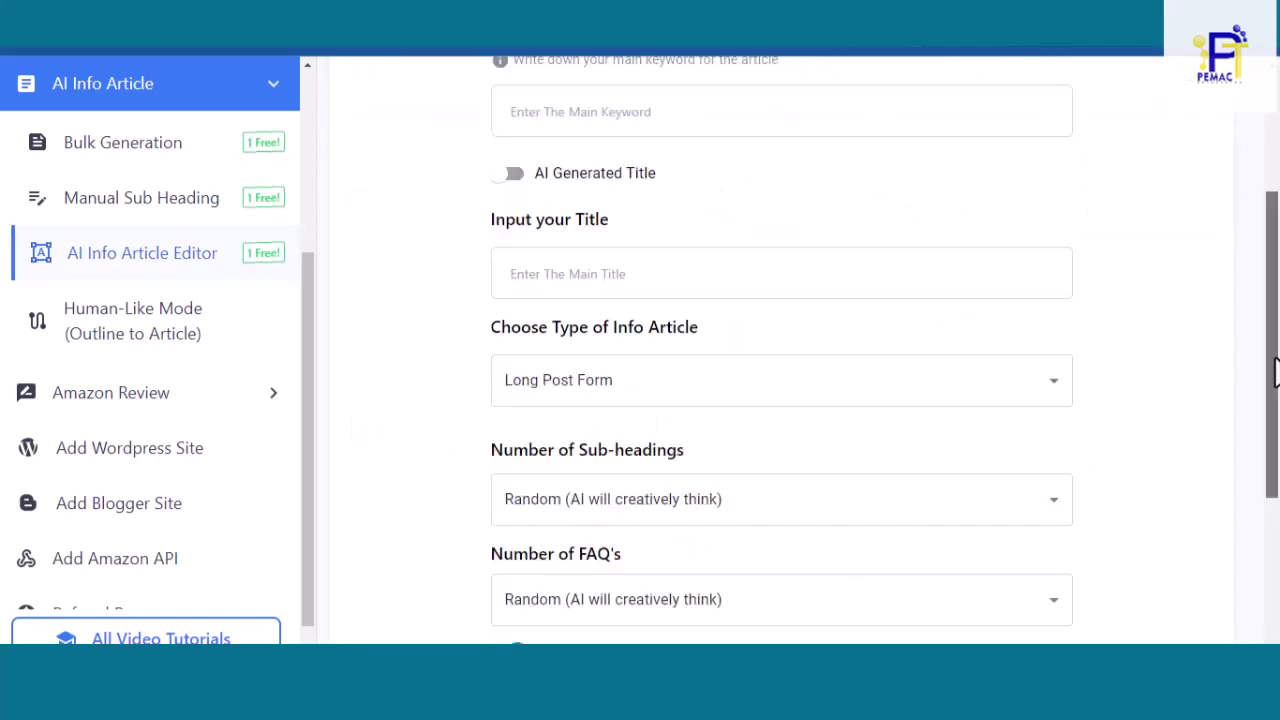
{"action": "left_click_drag", "start_coordinate": [1274, 366], "coordinate": [1275, 228]}
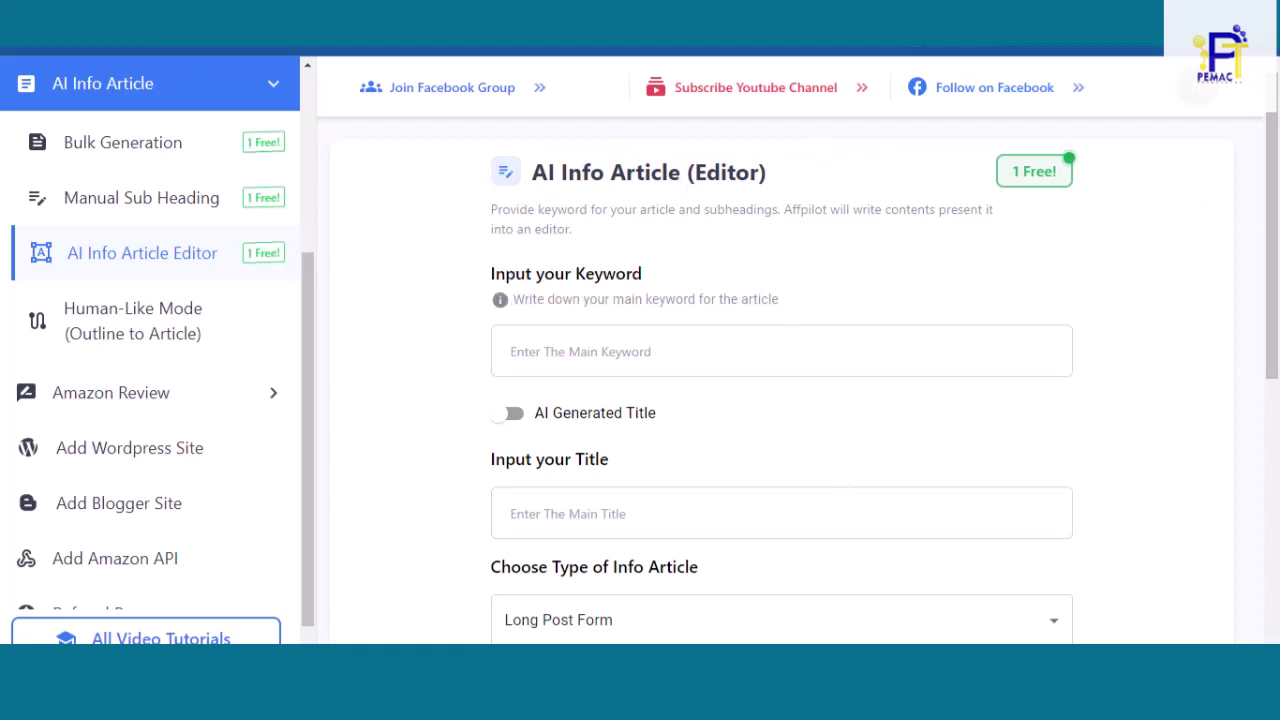
Switch to the STARLINK KEYWORDS workbook in Excel and copy the keyword "how to get starlink in nigeria"
{"action": "key", "text": "super"}
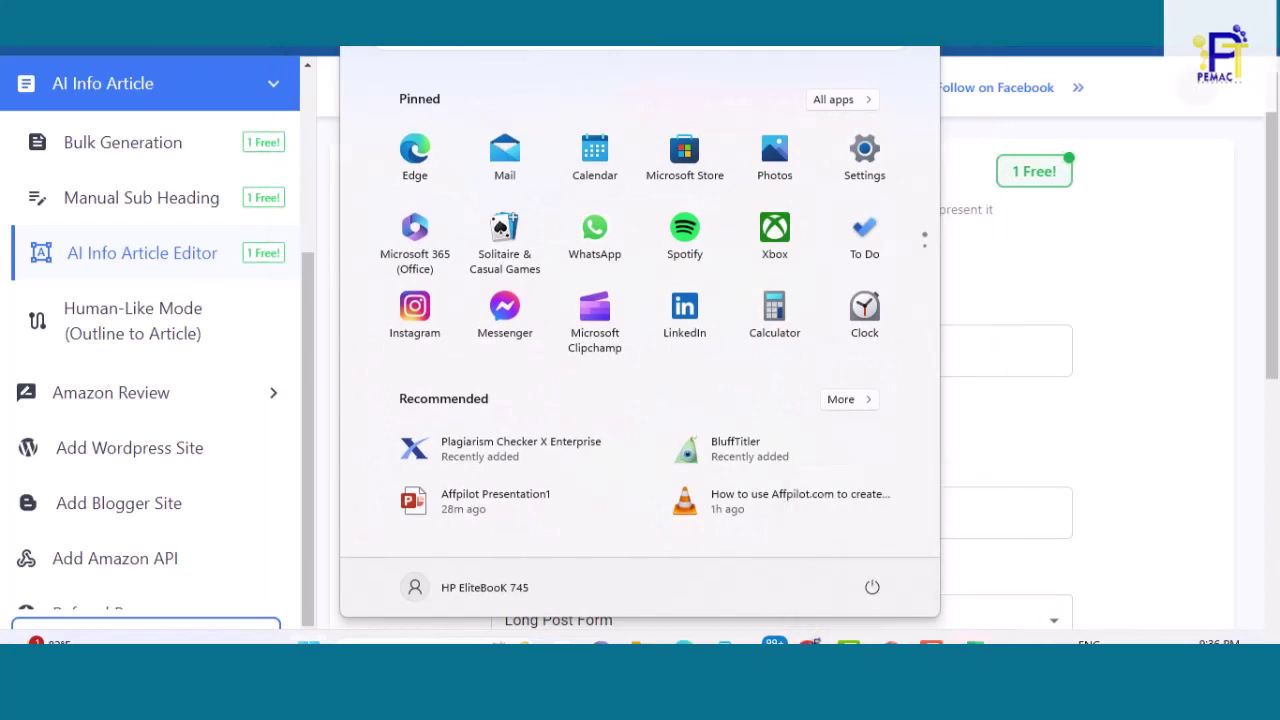
{"action": "left_click", "coordinate": [930, 643]}
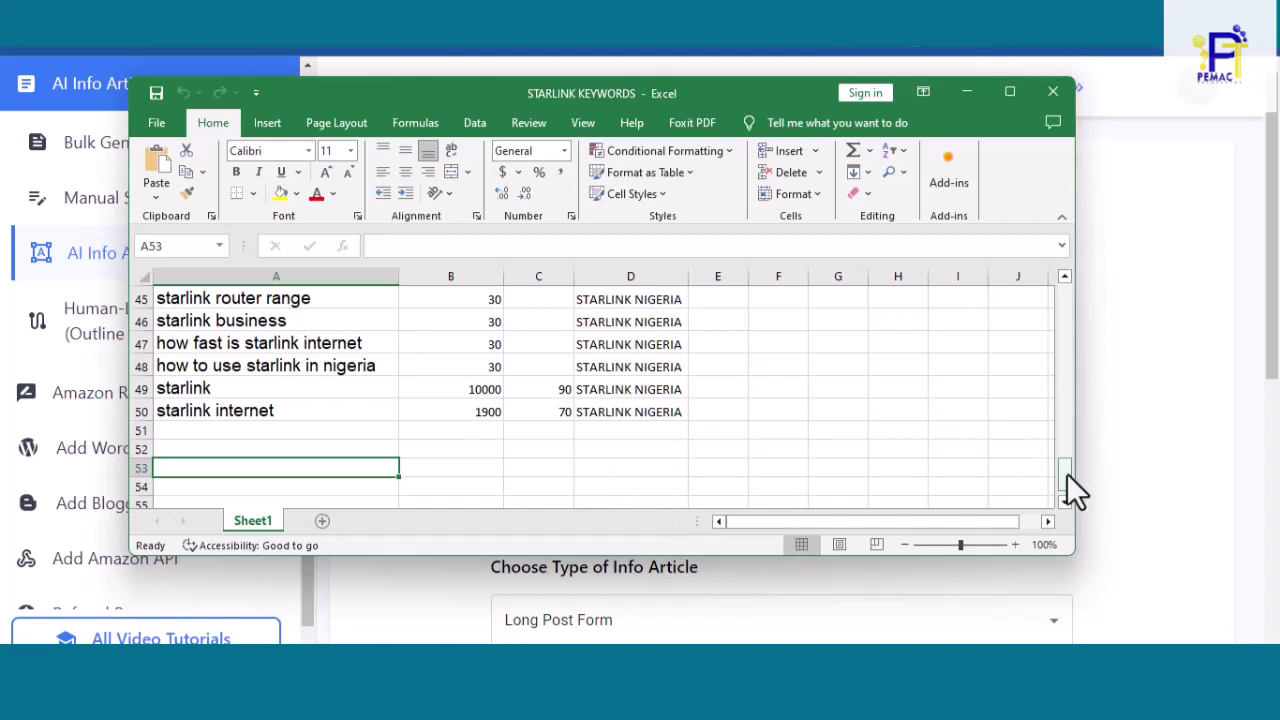
{"action": "left_click_drag", "start_coordinate": [1067, 473], "coordinate": [1064, 288]}
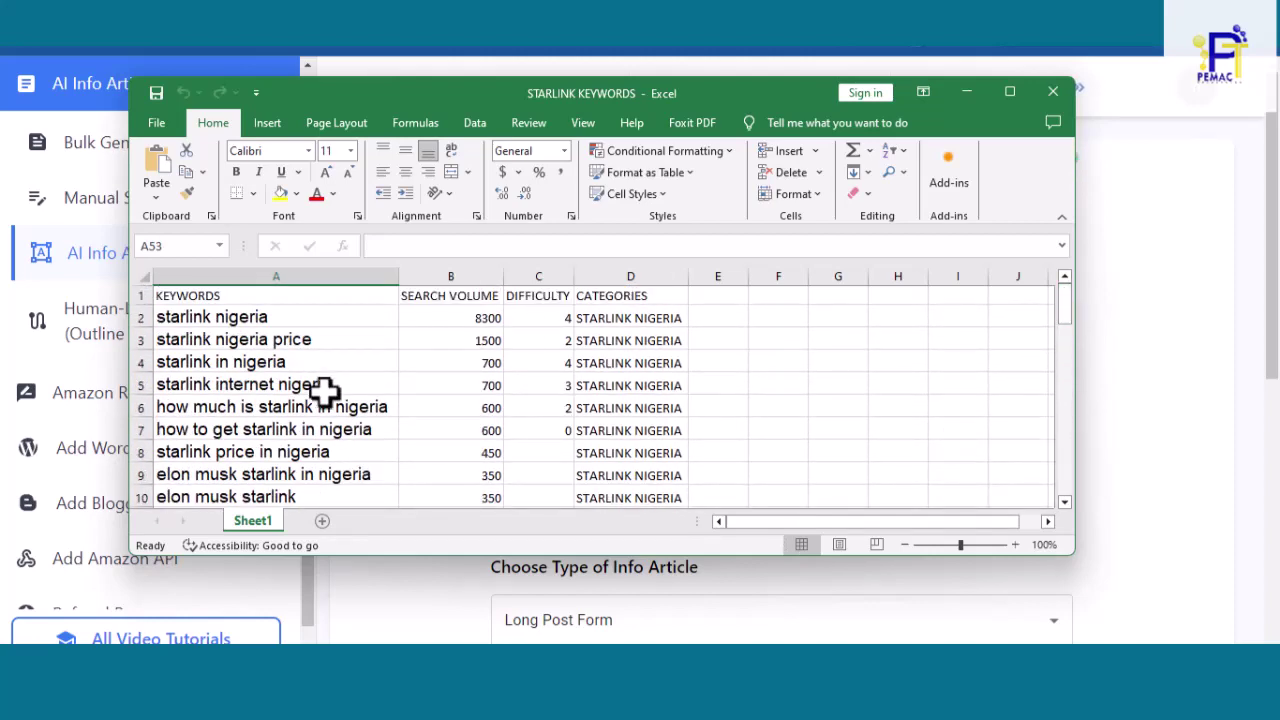
{"action": "left_click", "coordinate": [250, 365]}
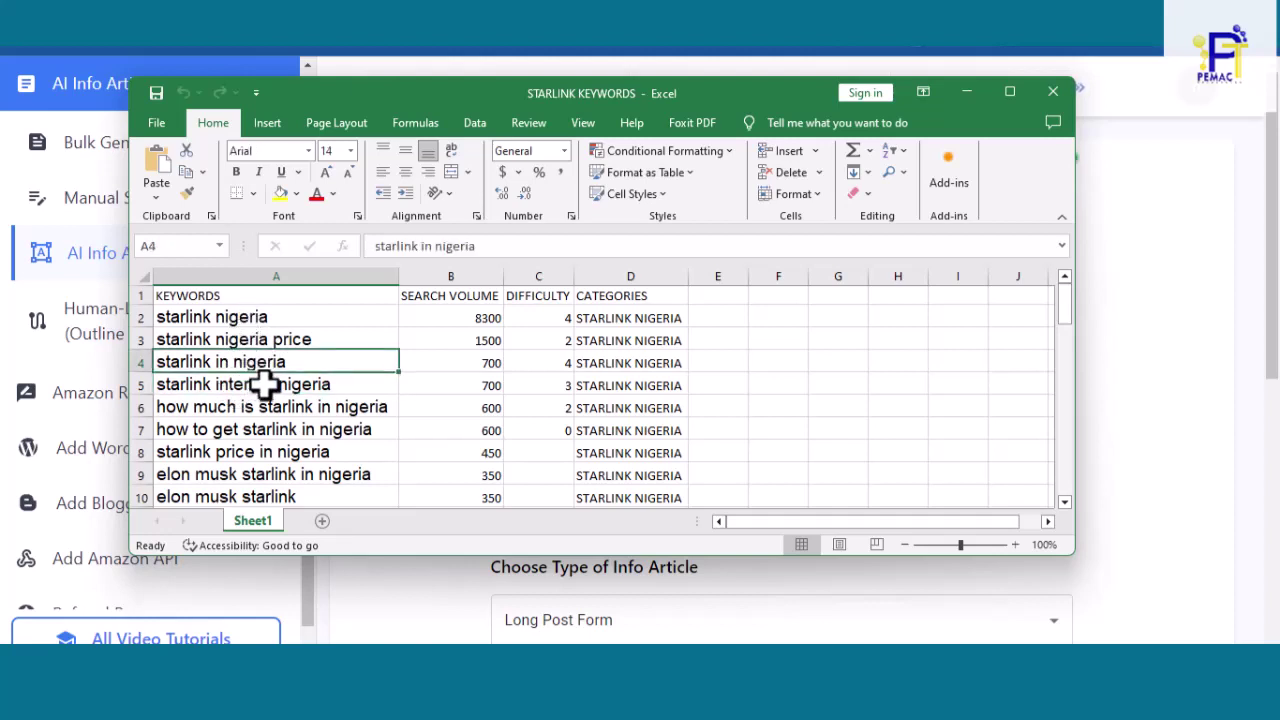
{"action": "left_click", "coordinate": [296, 430]}
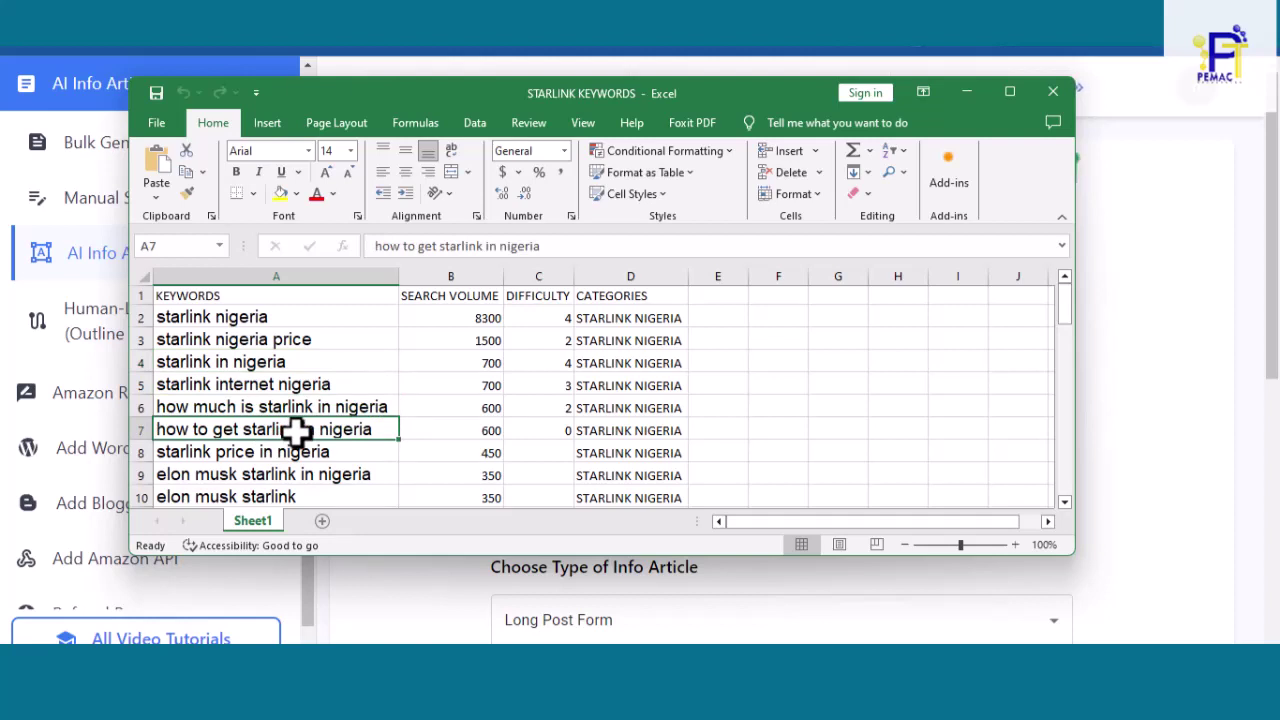
{"action": "key", "text": "ctrl+c"}
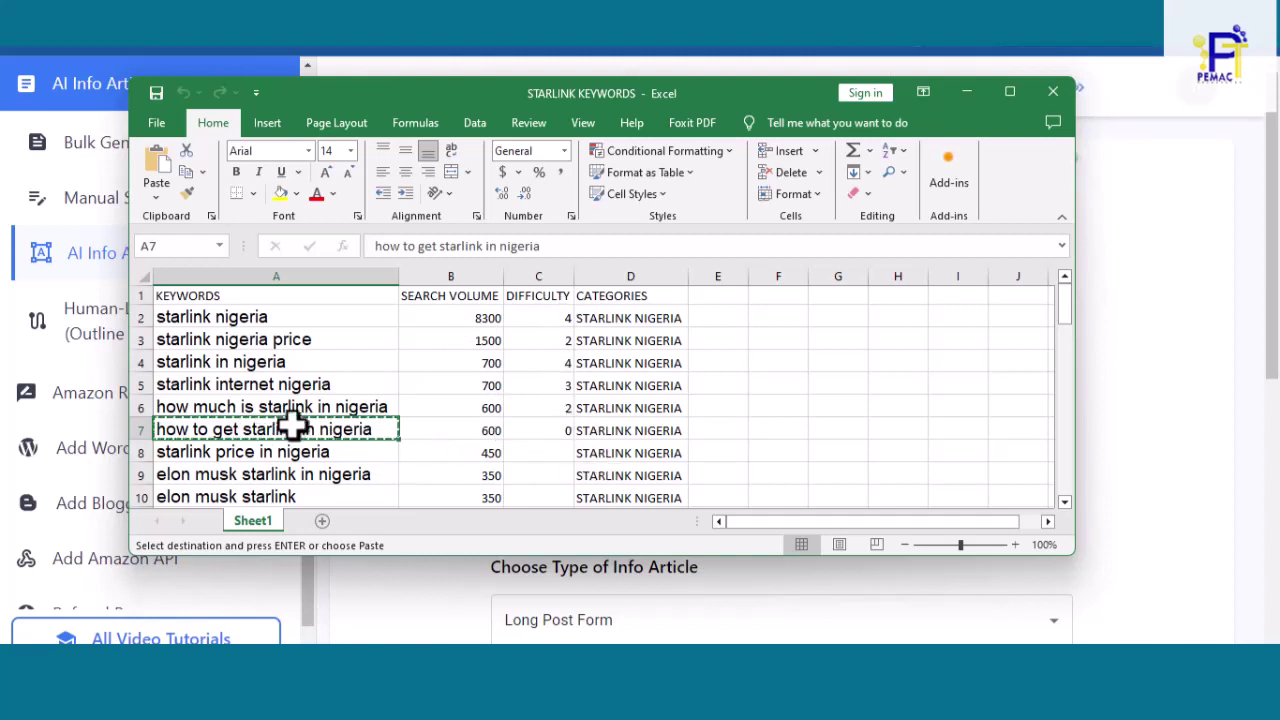
Return to Affpilot and enter "how to get starlink in Nigeria" as the article's main keyword
{"action": "left_click", "coordinate": [1270, 380]}
{"action": "left_click", "coordinate": [548, 363]}
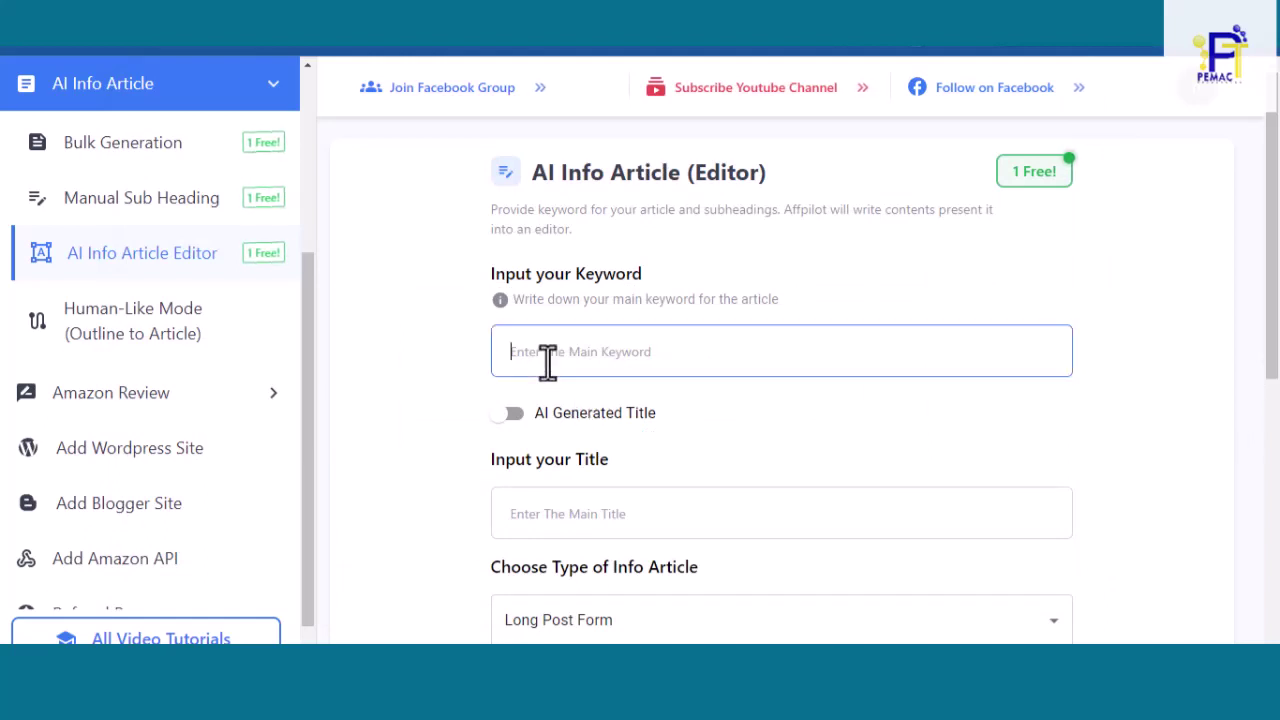
{"action": "key", "text": "ctrl+v"}
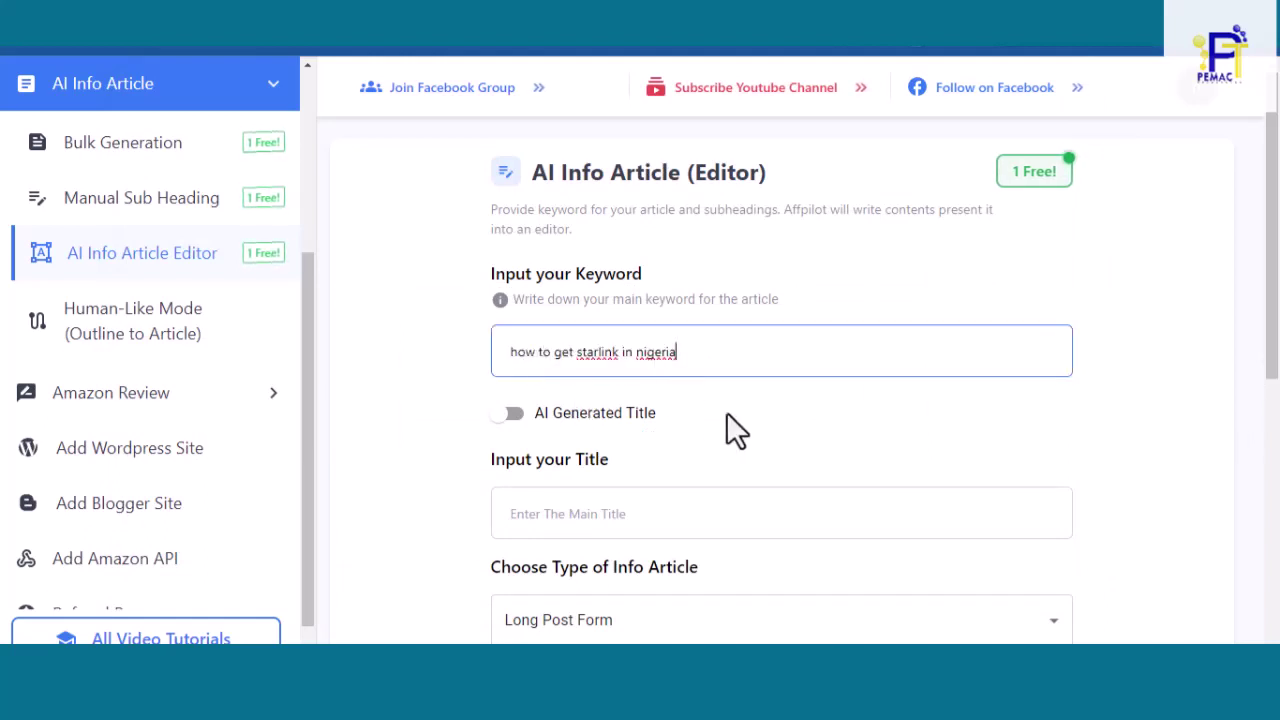
{"action": "left_click", "coordinate": [630, 462]}
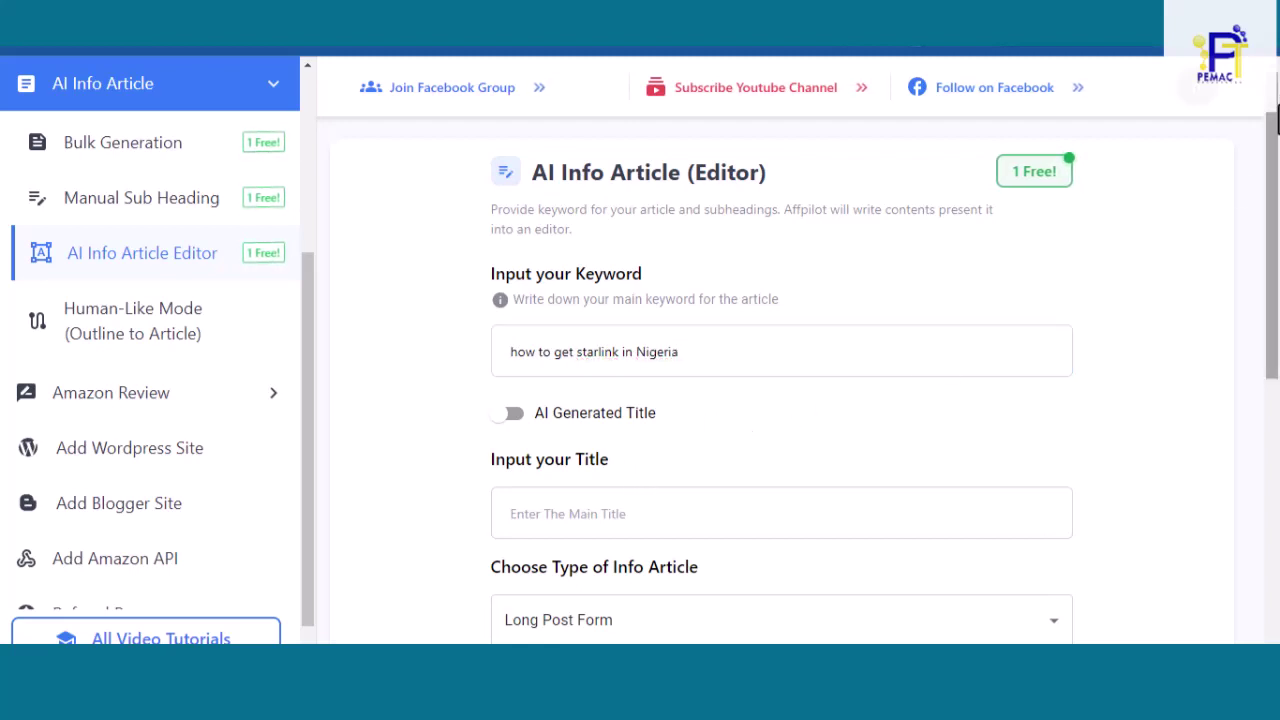
Turn on the AI Generated Title option and keep the info article type as Long Post Form
{"action": "scroll", "coordinate": [1242, 186], "scroll_direction": "down", "scroll_amount": 1}
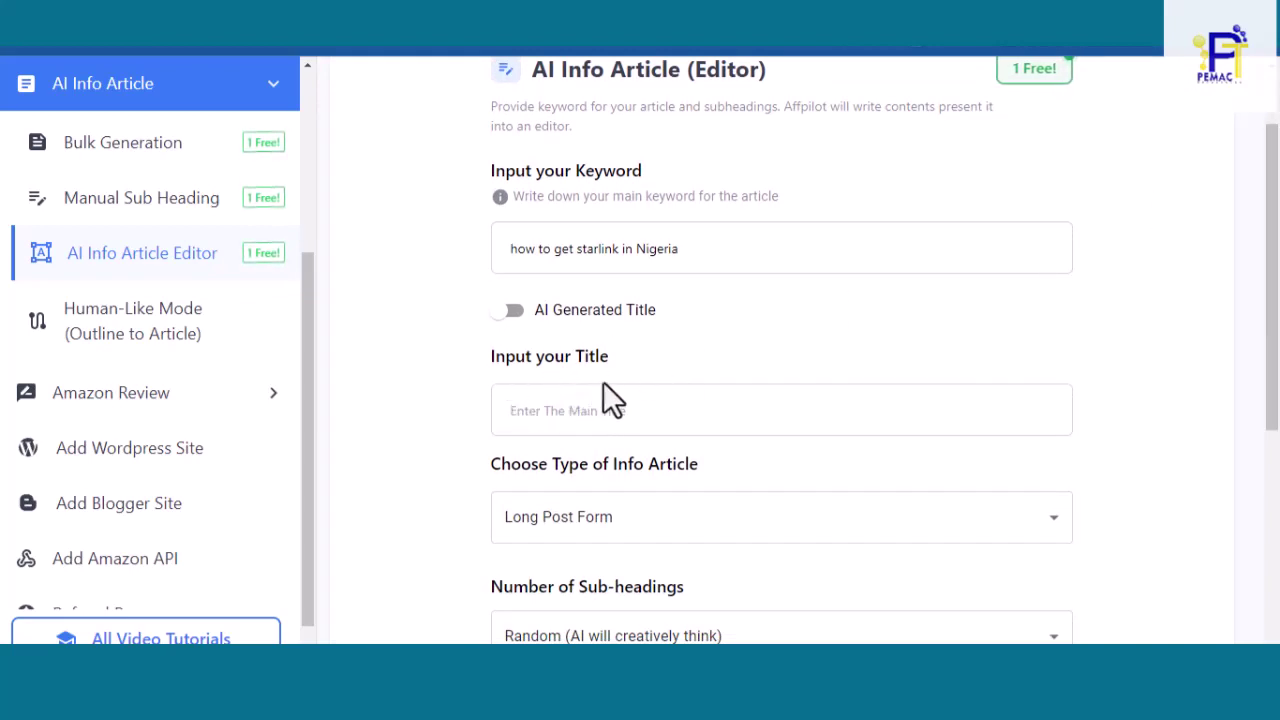
{"action": "left_click", "coordinate": [512, 311]}
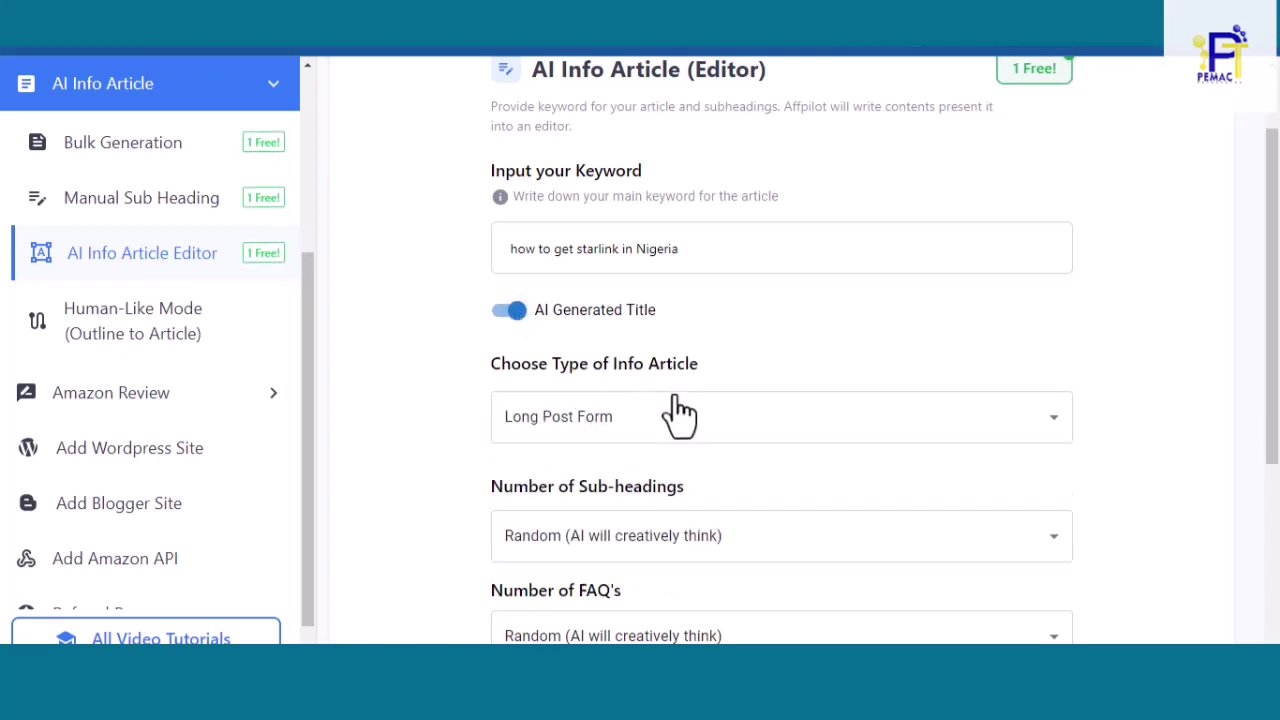
{"action": "left_click", "coordinate": [1038, 422]}
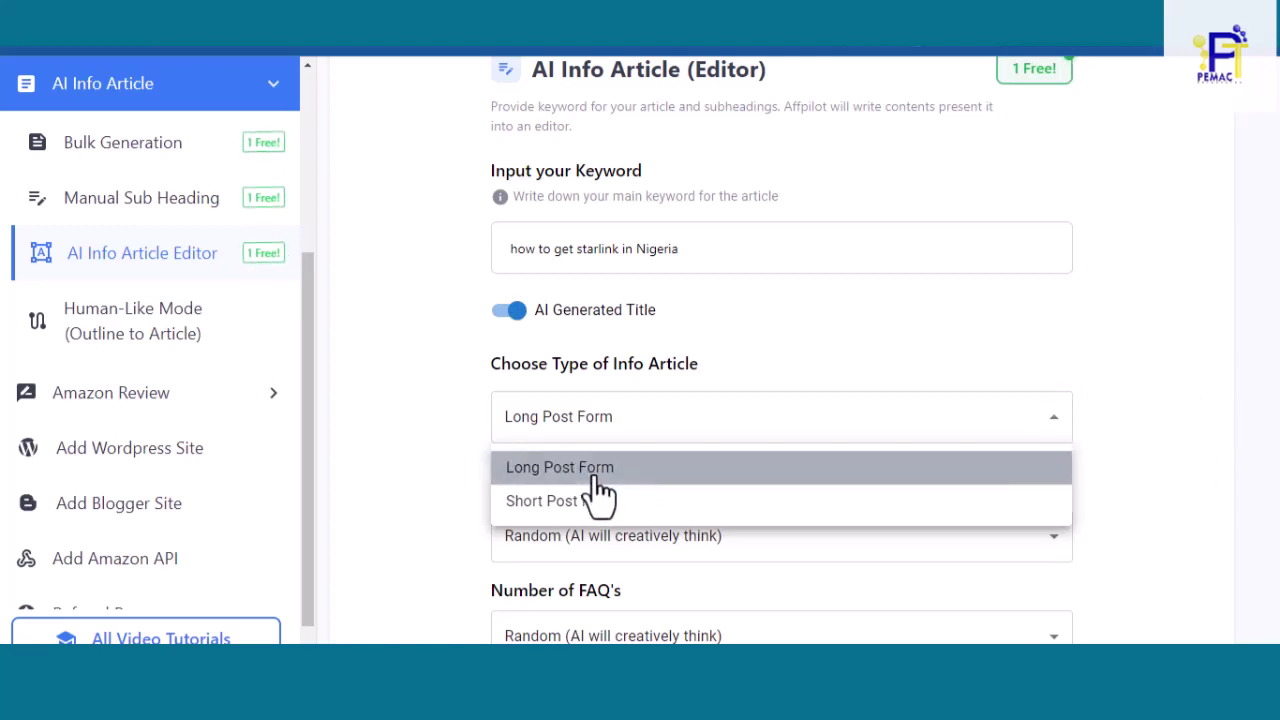
{"action": "left_click", "coordinate": [1212, 346]}
Keep the number of sub-headings at Random (AI will creatively think) and set the number of FAQs to 10
{"action": "left_click_drag", "start_coordinate": [1272, 343], "coordinate": [1275, 412]}
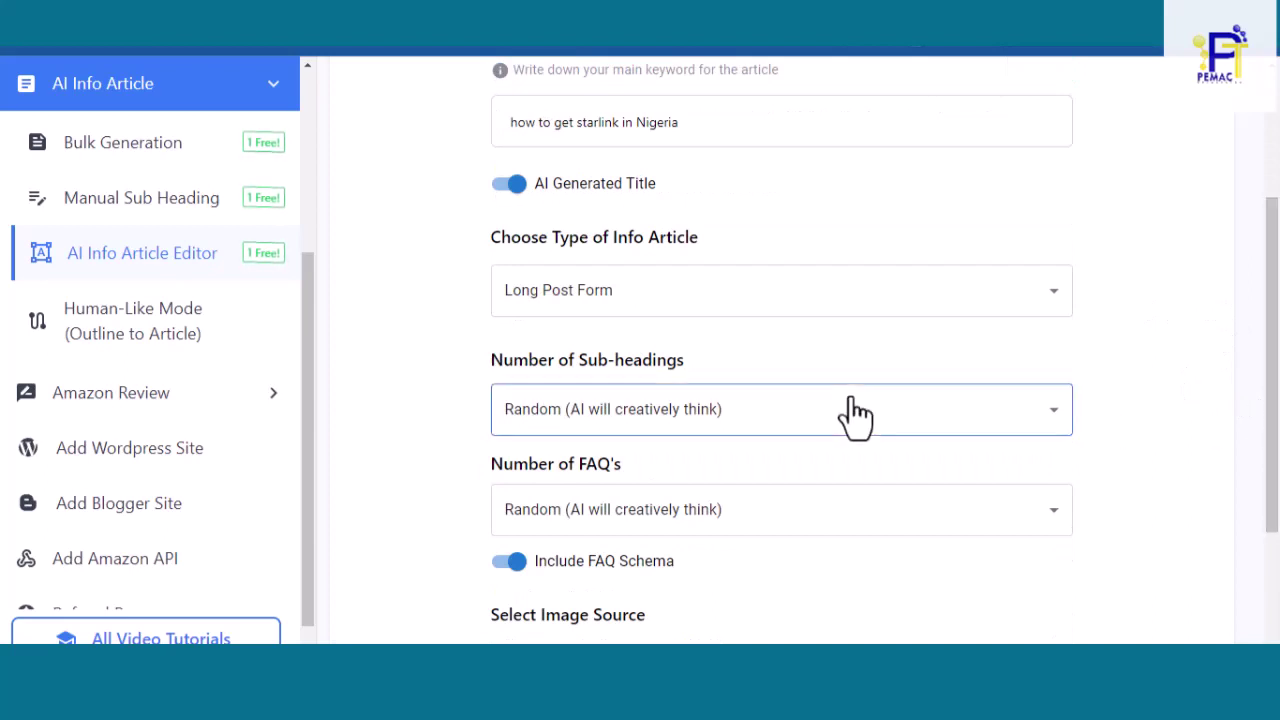
{"action": "left_click", "coordinate": [1066, 414]}
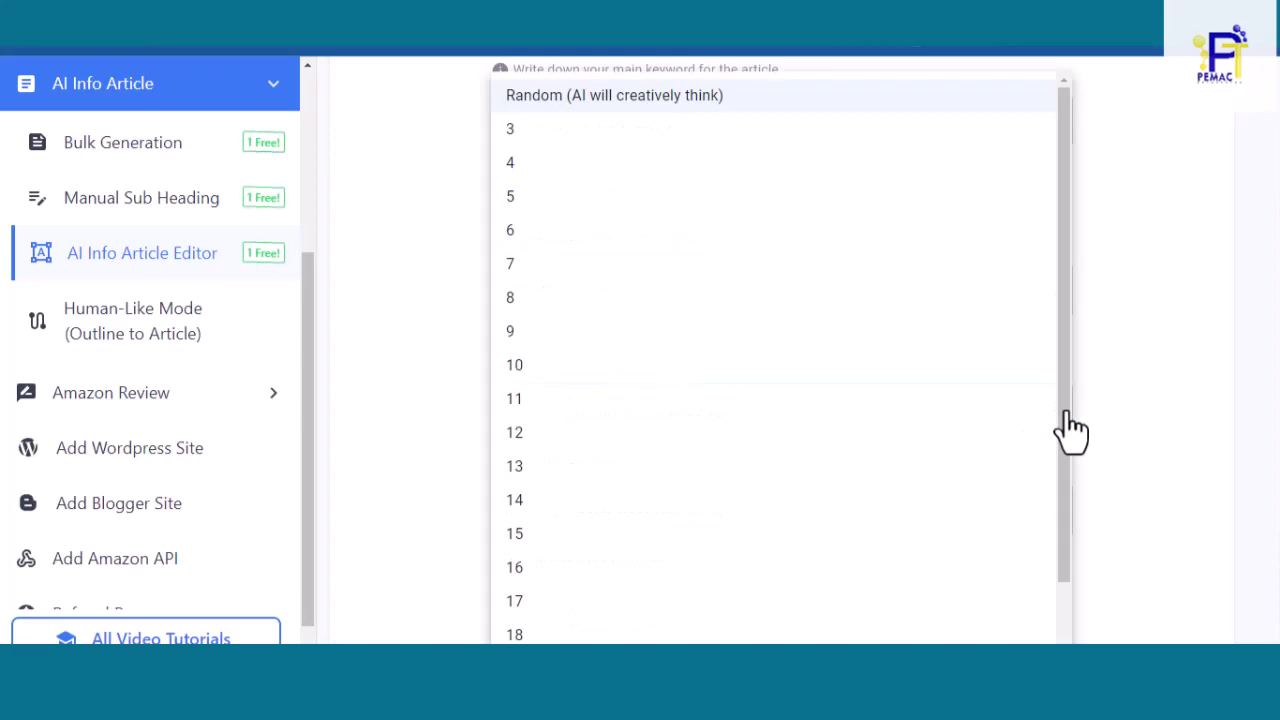
{"action": "left_click", "coordinate": [1176, 390]}
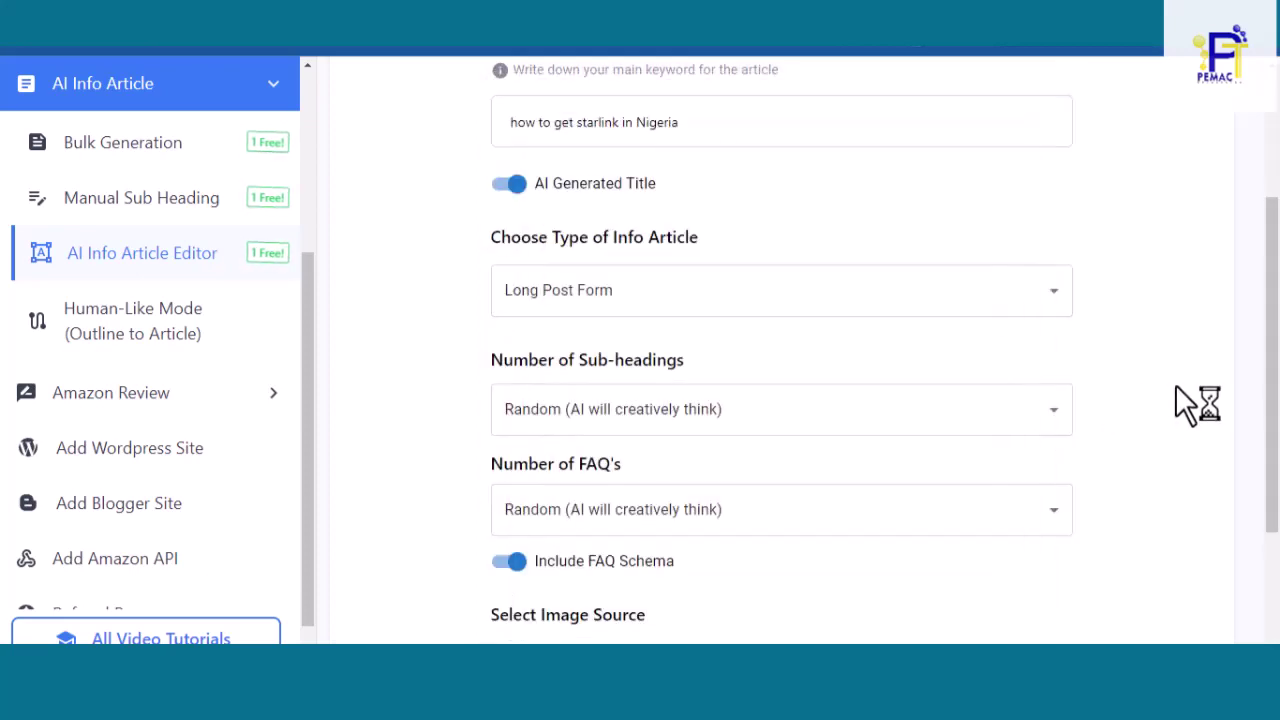
{"action": "left_click_drag", "start_coordinate": [1277, 376], "coordinate": [1277, 440]}
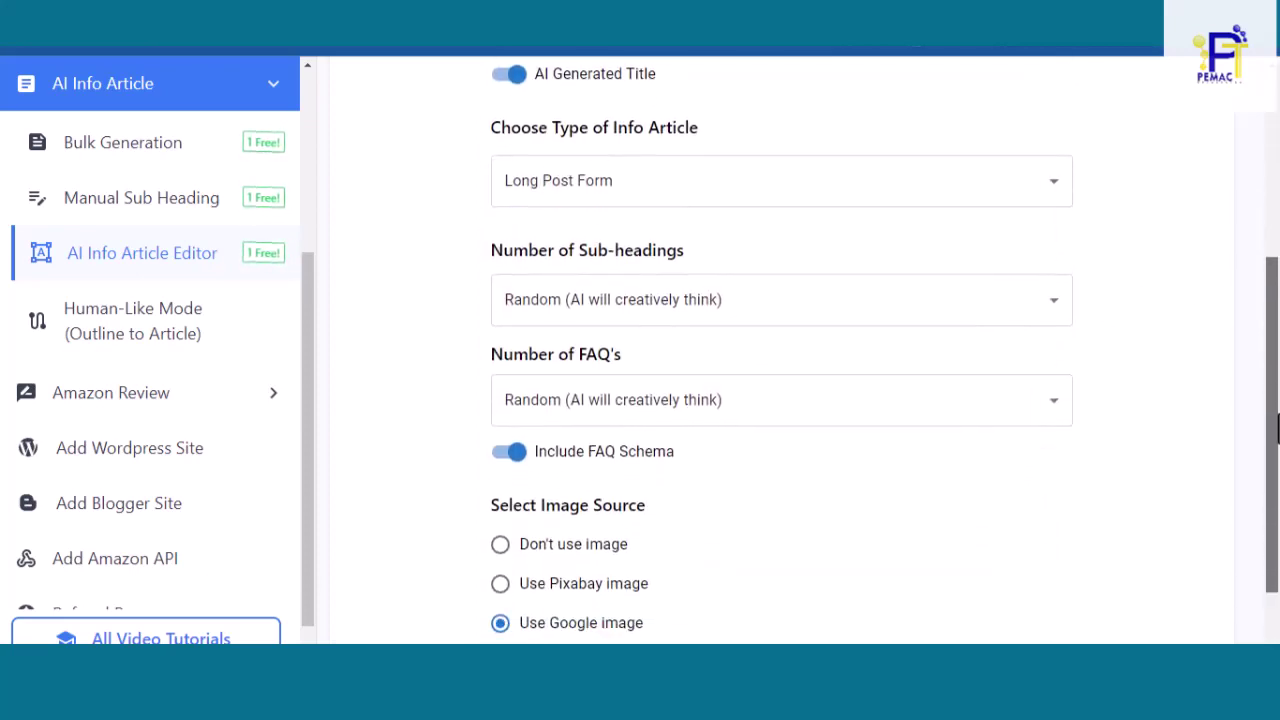
{"action": "left_click", "coordinate": [1056, 405]}
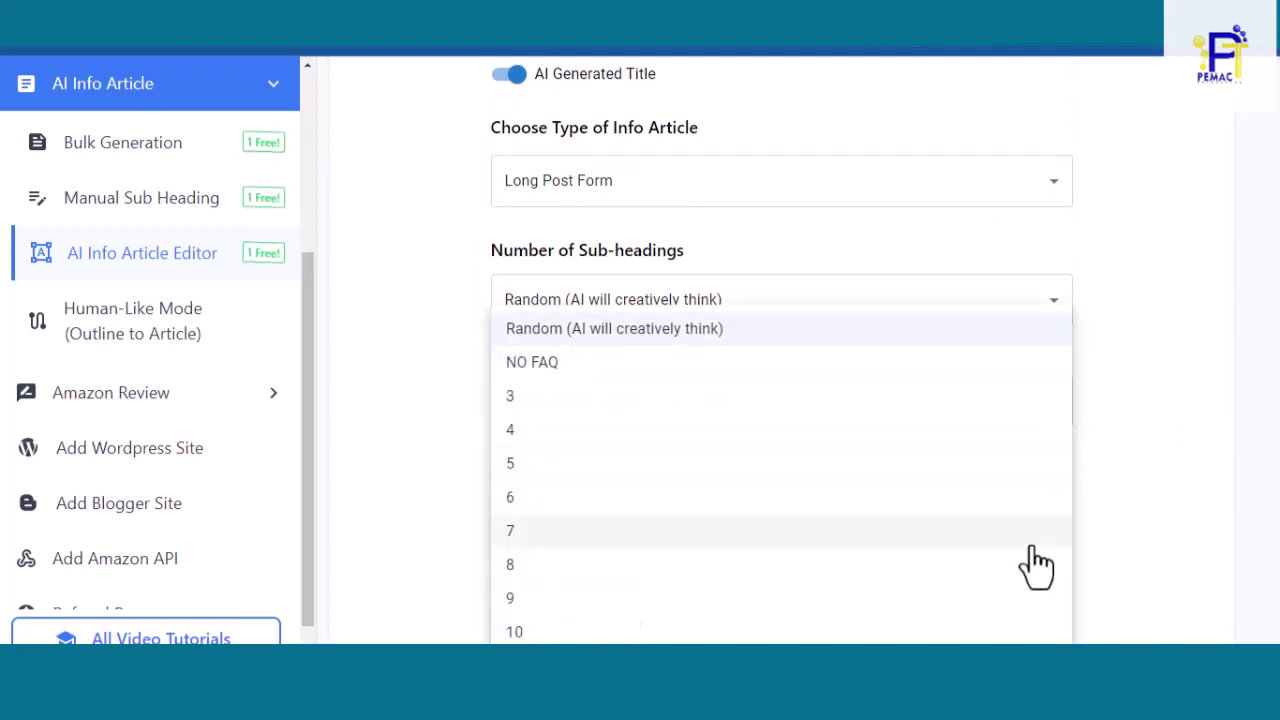
{"action": "left_click", "coordinate": [516, 633]}
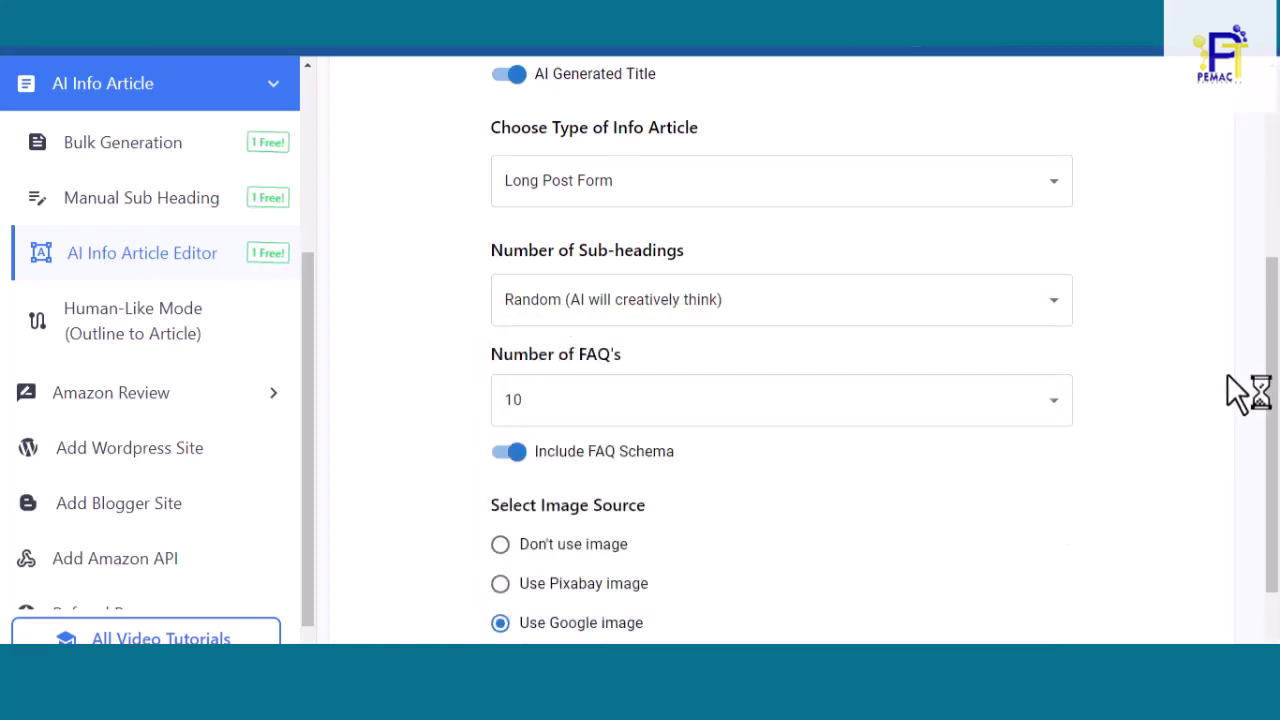
Choose Use Google image as the image source and submit the form to write the article
{"action": "left_click_drag", "start_coordinate": [1270, 409], "coordinate": [1277, 480]}
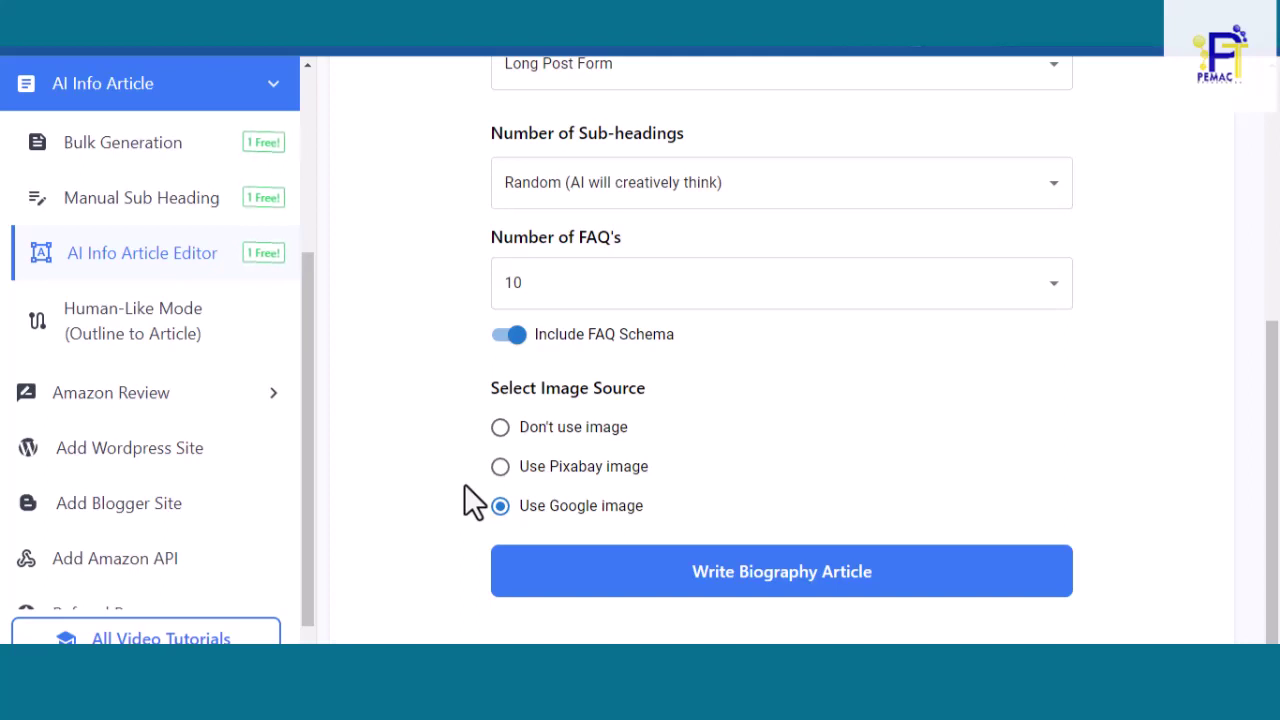
{"action": "left_click", "coordinate": [501, 430]}
{"action": "left_click", "coordinate": [500, 467]}
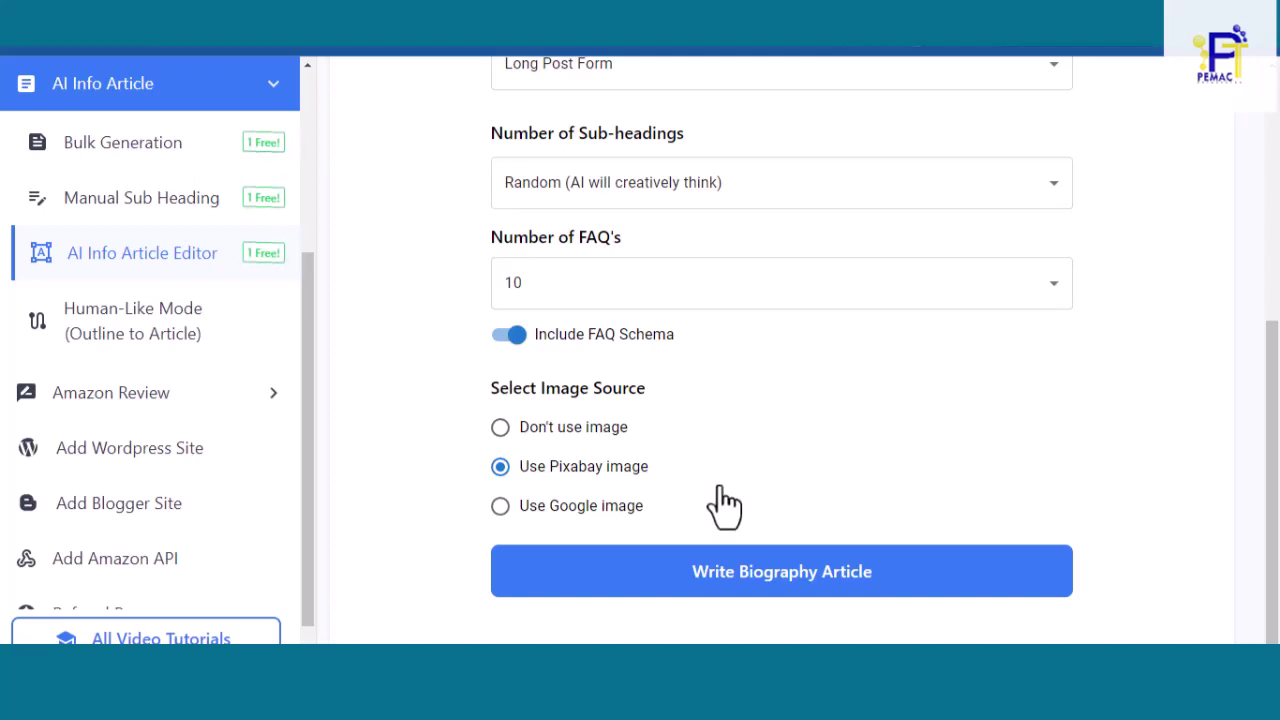
{"action": "left_click", "coordinate": [500, 506]}
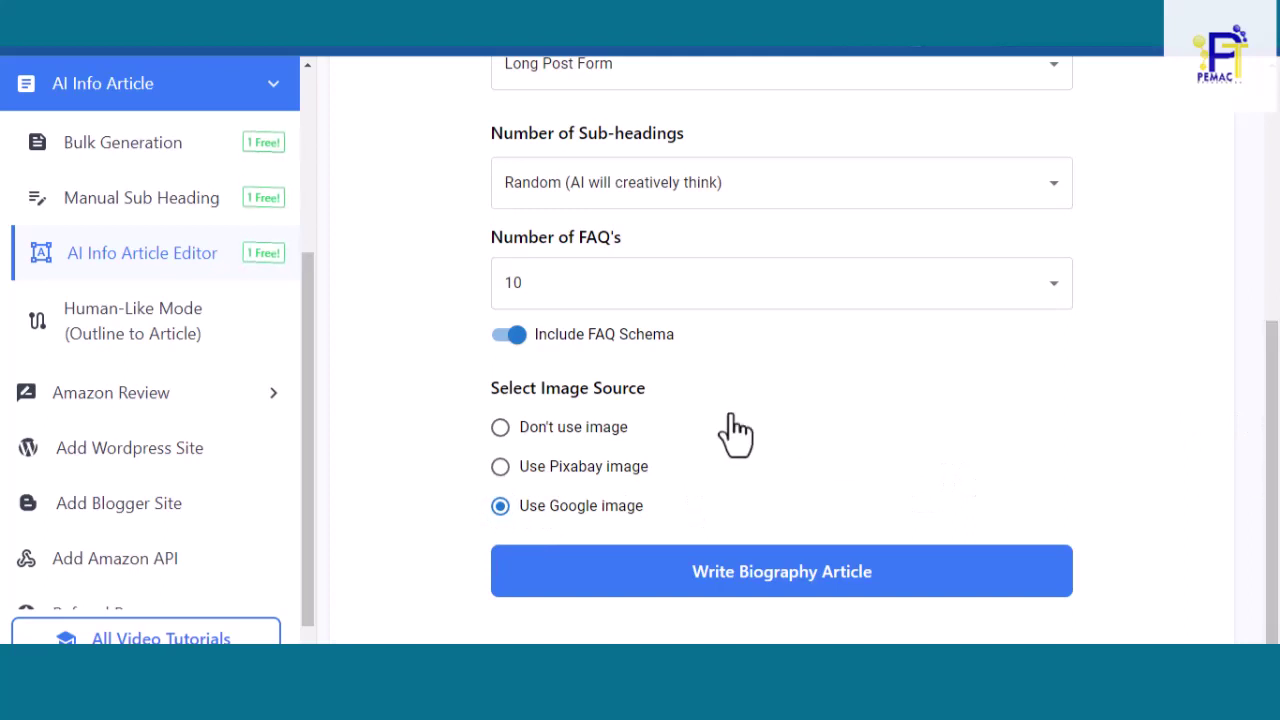
{"action": "left_click_drag", "start_coordinate": [1274, 471], "coordinate": [1271, 543]}
{"action": "scroll", "coordinate": [1275, 358], "scroll_direction": "up", "scroll_amount": 3}
{"action": "scroll", "coordinate": [1277, 358], "scroll_direction": "down", "scroll_amount": 2}
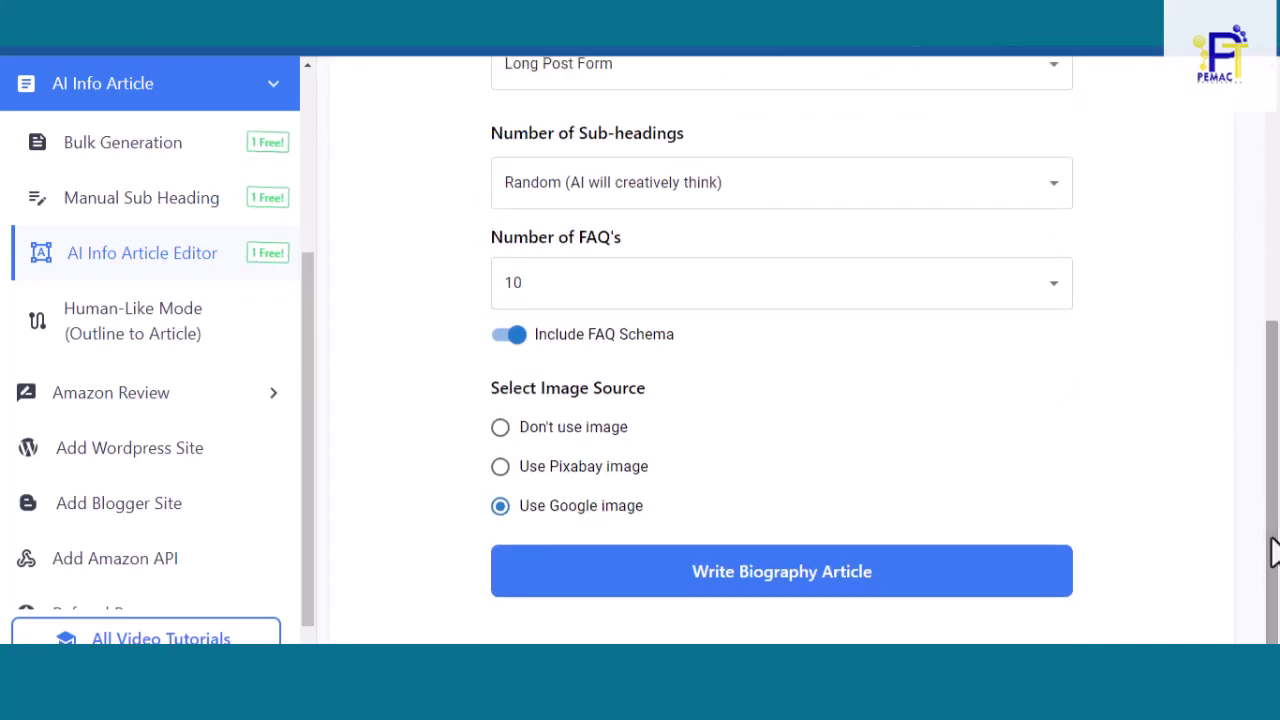
{"action": "left_click", "coordinate": [700, 585]}
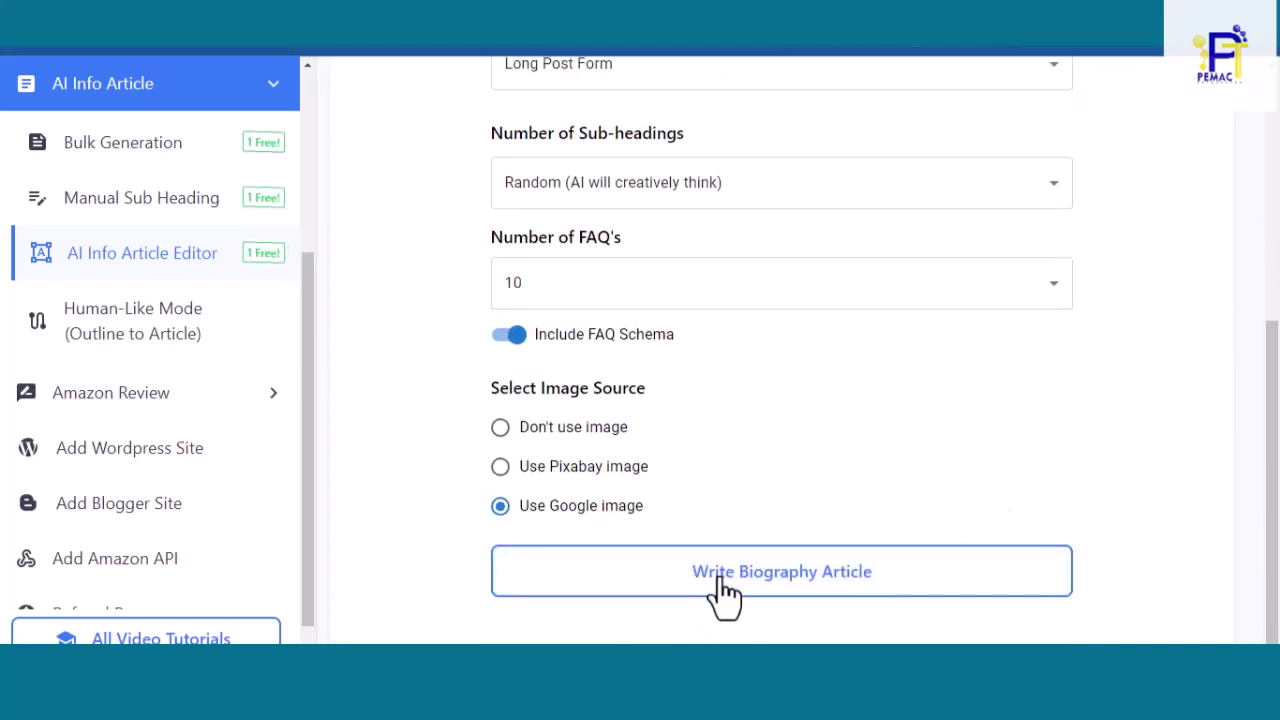
{"action": "left_click_drag", "start_coordinate": [1271, 470], "coordinate": [1275, 540]}
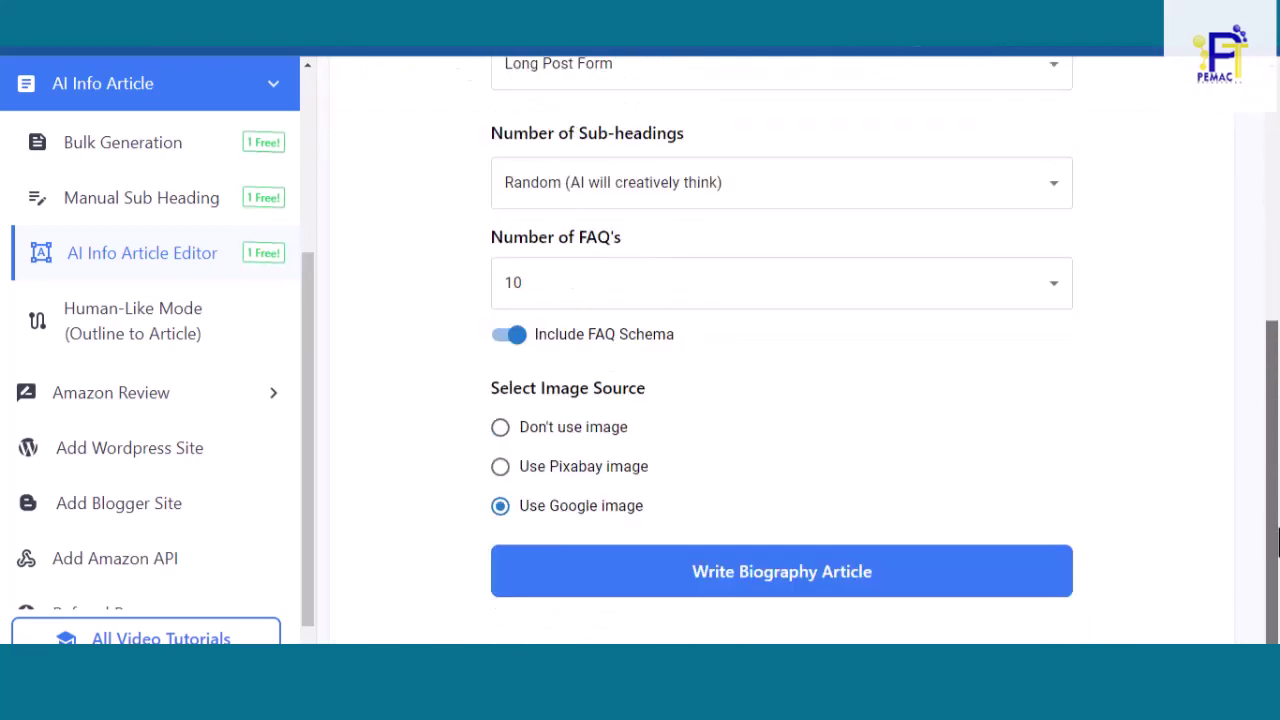
{"action": "left_click", "coordinate": [838, 588]}
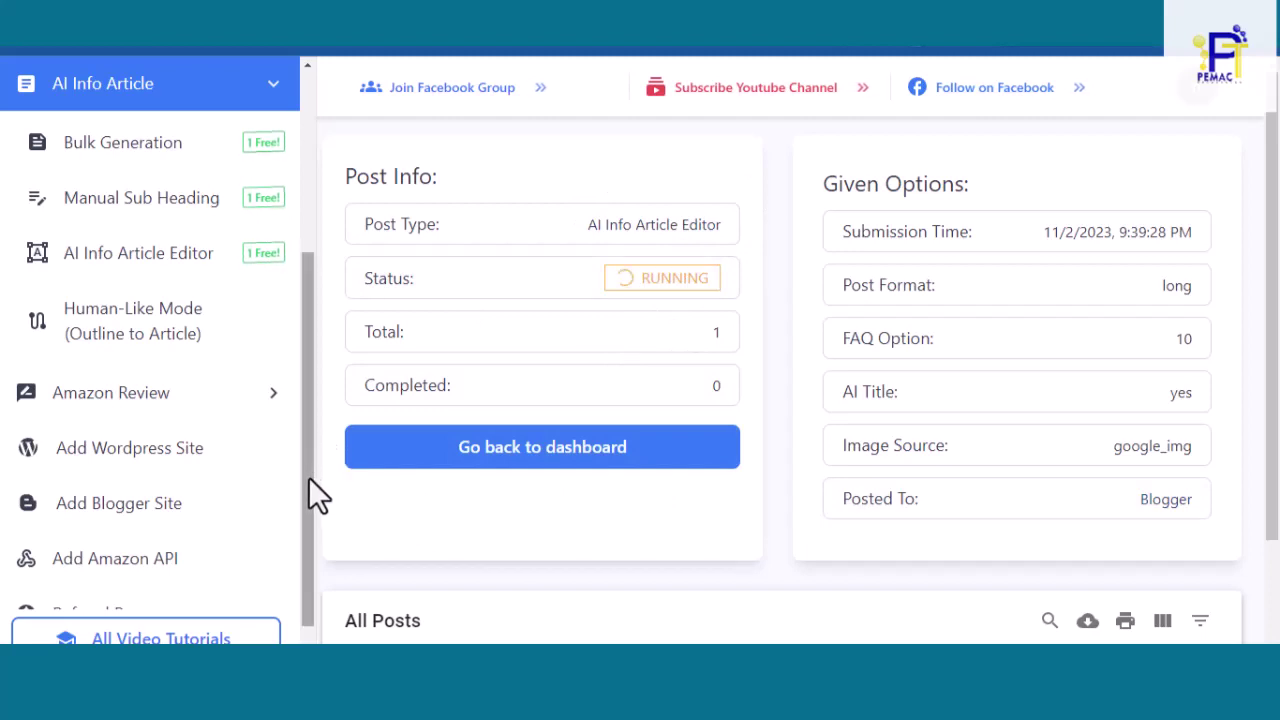
{"action": "left_click_drag", "start_coordinate": [308, 480], "coordinate": [300, 294]}
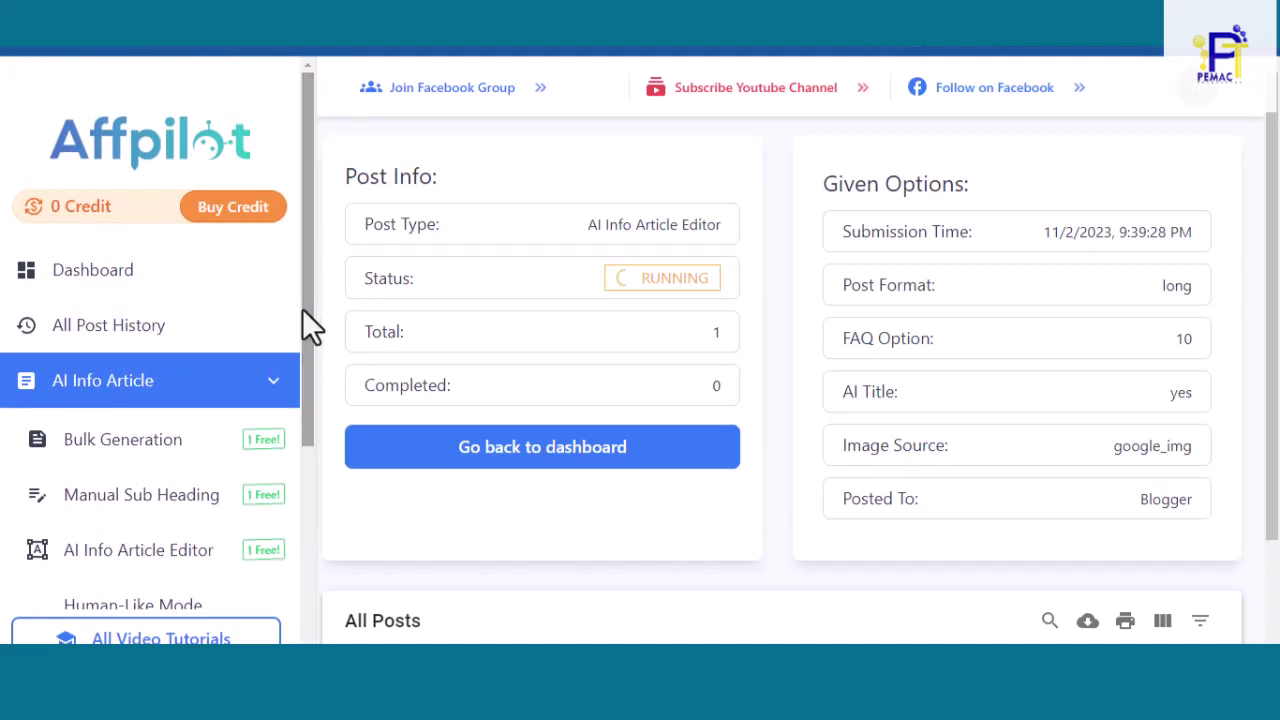
{"action": "left_click_drag", "start_coordinate": [308, 267], "coordinate": [320, 396]}
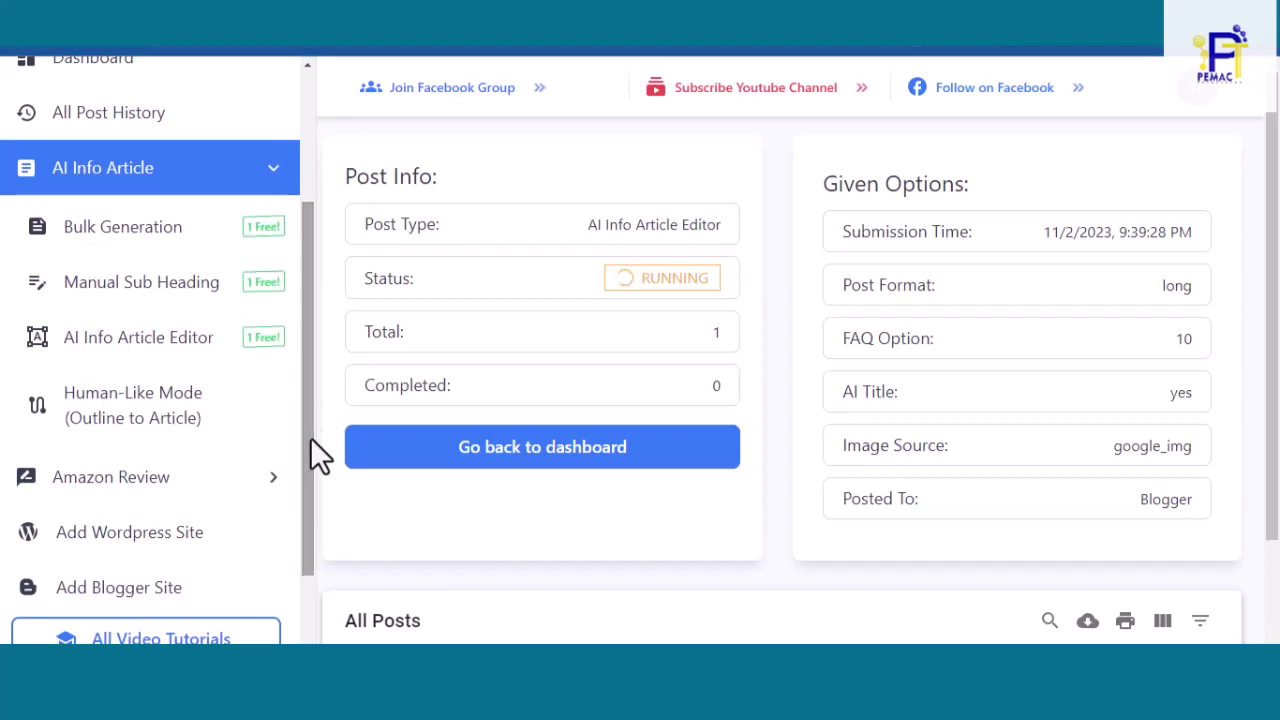
{"action": "left_click_drag", "start_coordinate": [312, 448], "coordinate": [314, 580]}
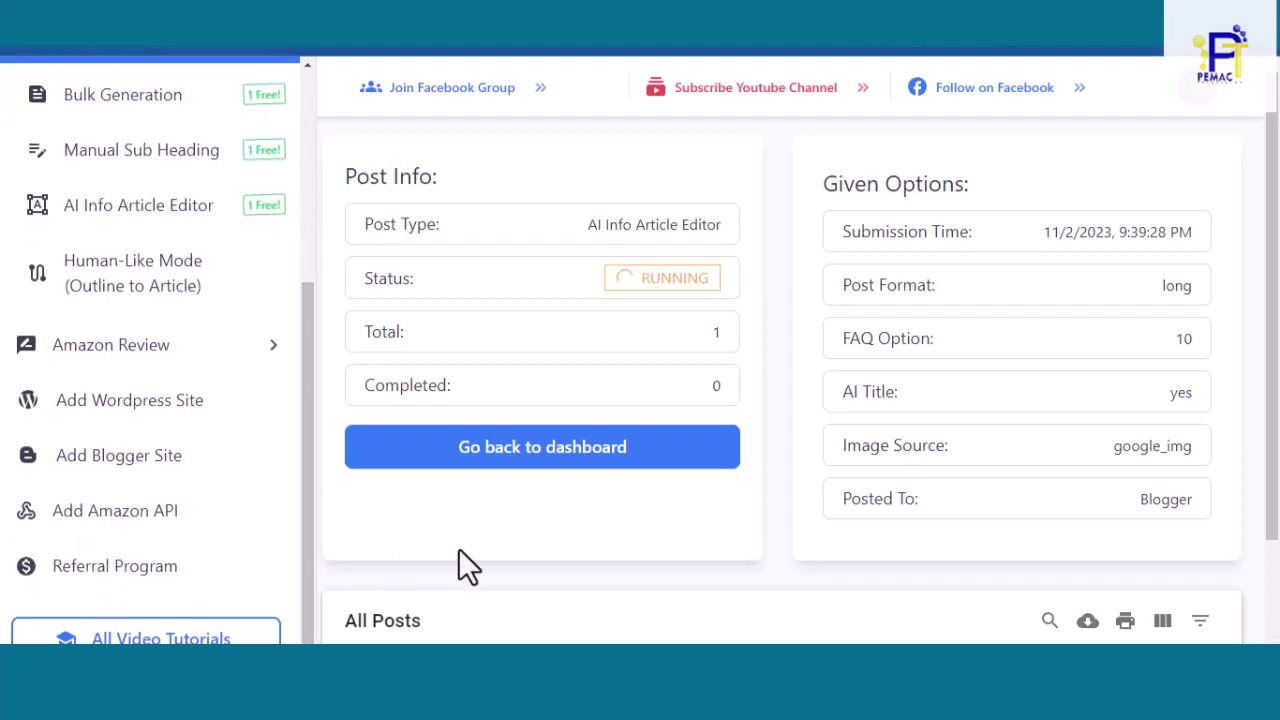
{"action": "key", "text": "super"}
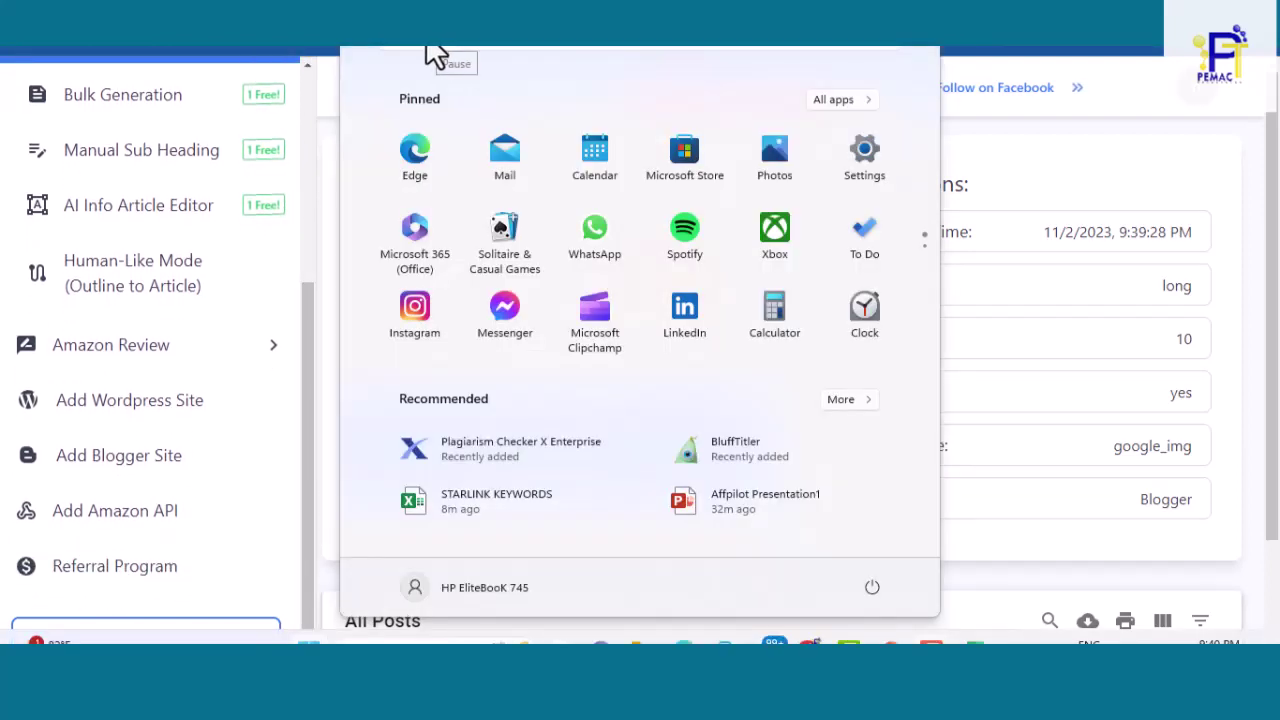
{"action": "key", "text": "Escape"}
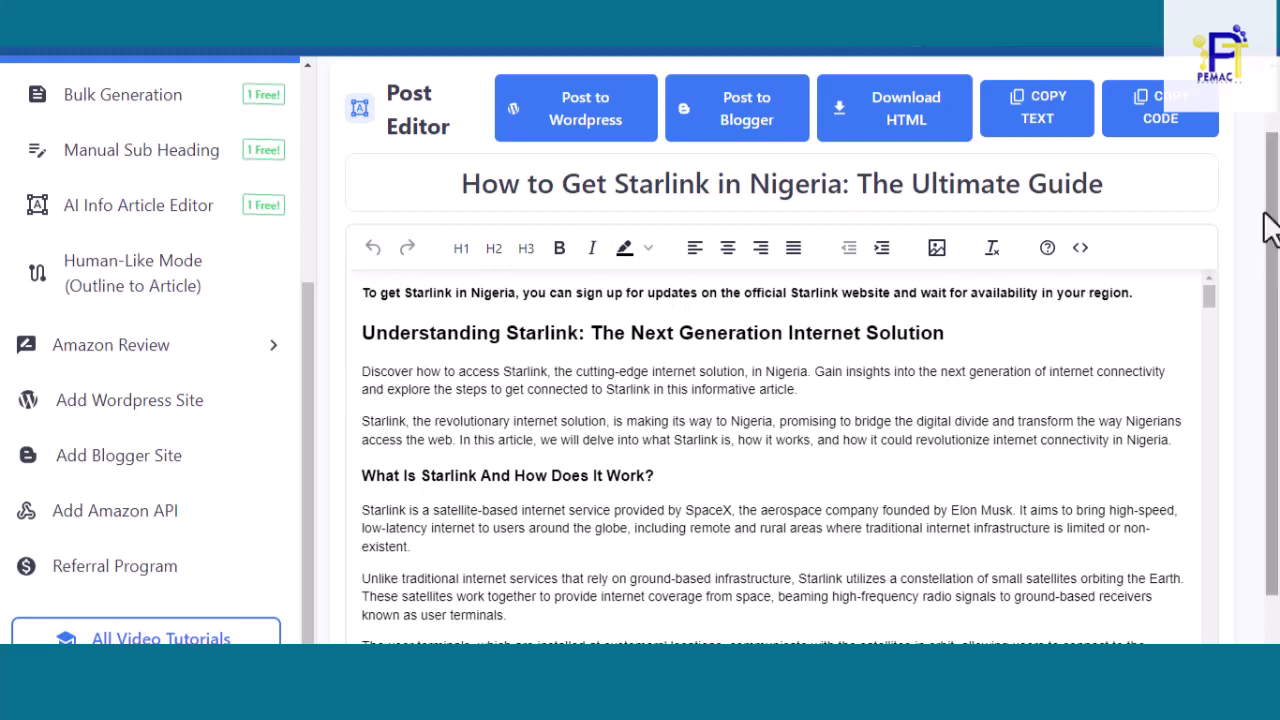
Go from the generated article in the Post Editor to the history of all created posts
{"action": "left_click_drag", "start_coordinate": [1266, 226], "coordinate": [1262, 140]}
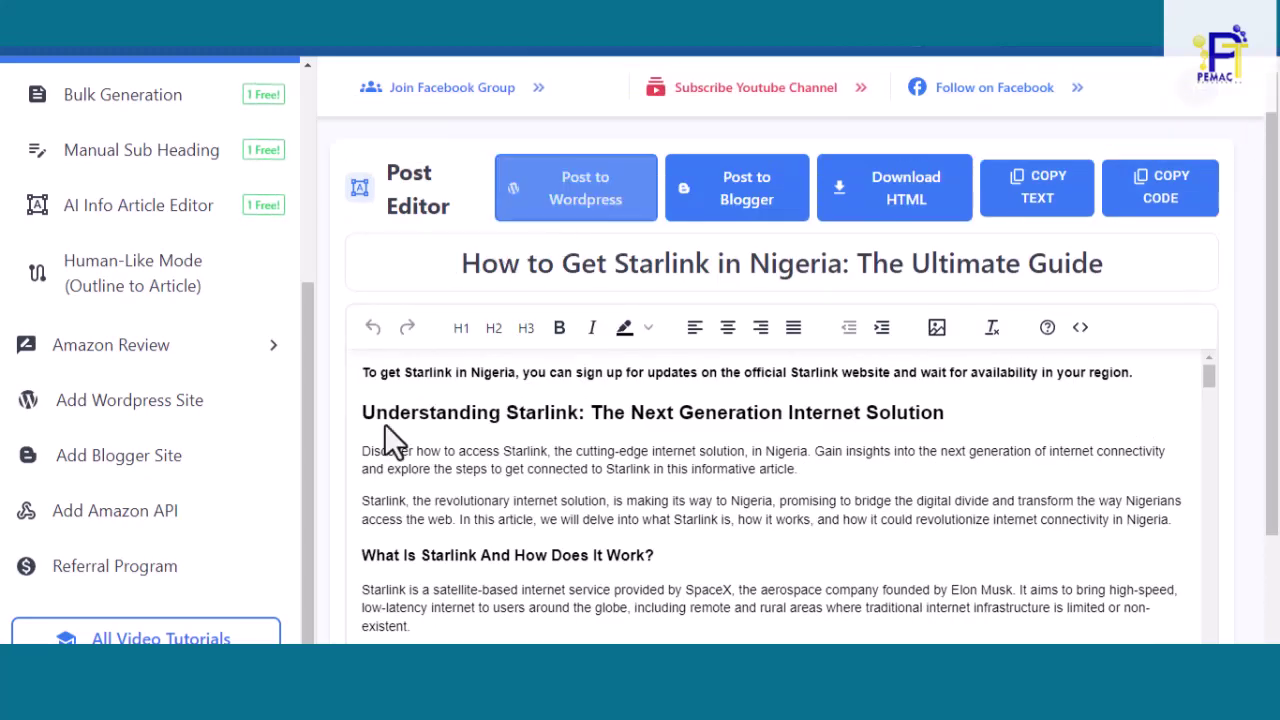
{"action": "left_click_drag", "start_coordinate": [305, 383], "coordinate": [300, 171]}
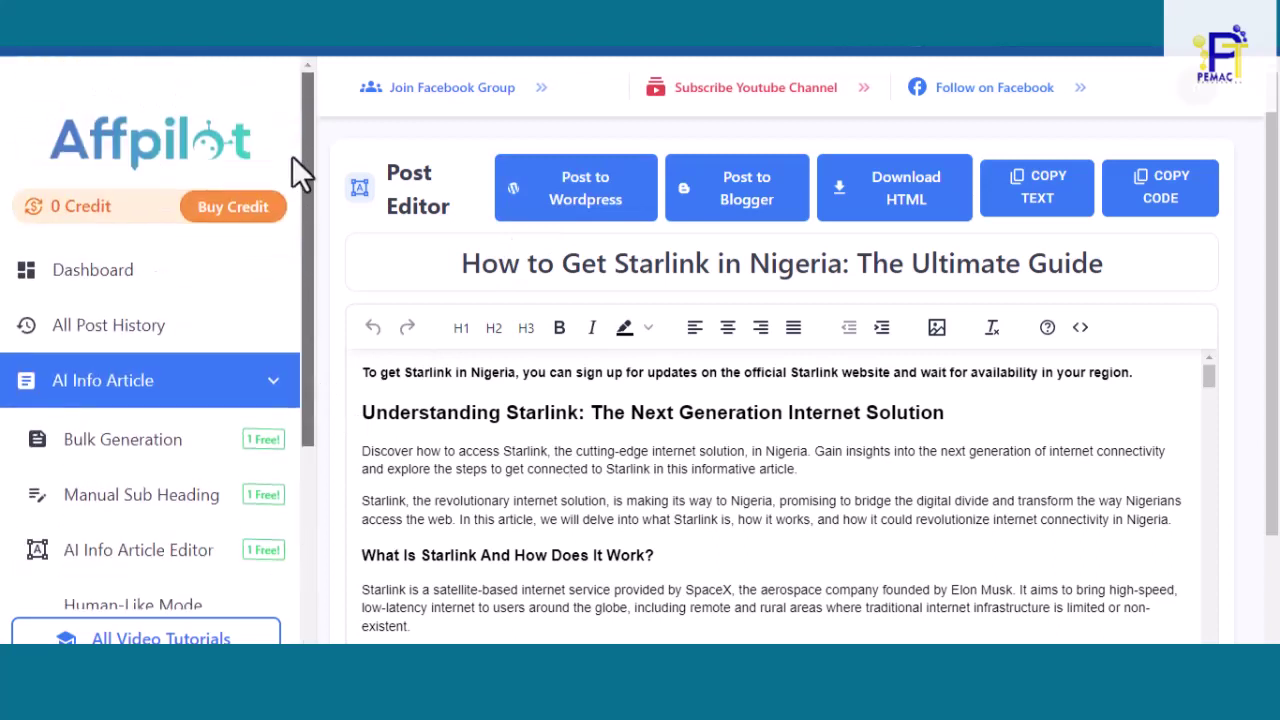
{"action": "left_click", "coordinate": [101, 325]}
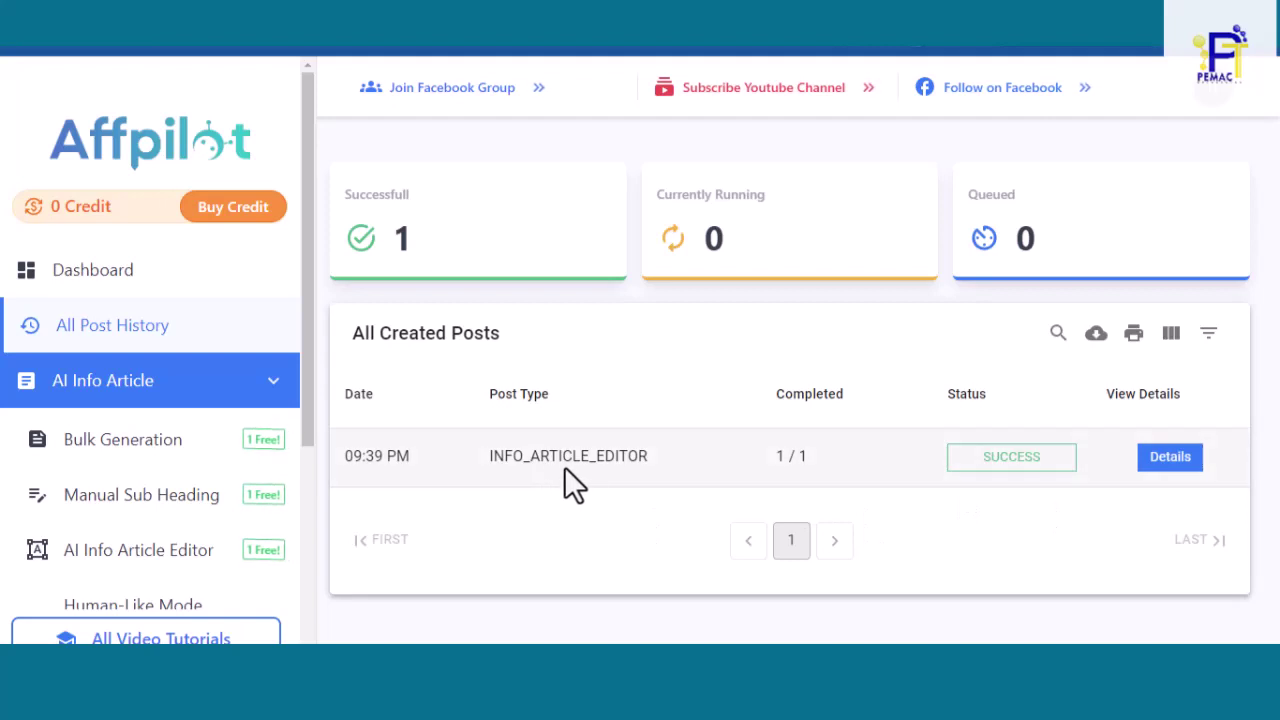
Open the details of the completed AI Info Article Editor post and load its Starlink article in the Post Editor
{"action": "left_click", "coordinate": [1166, 466]}
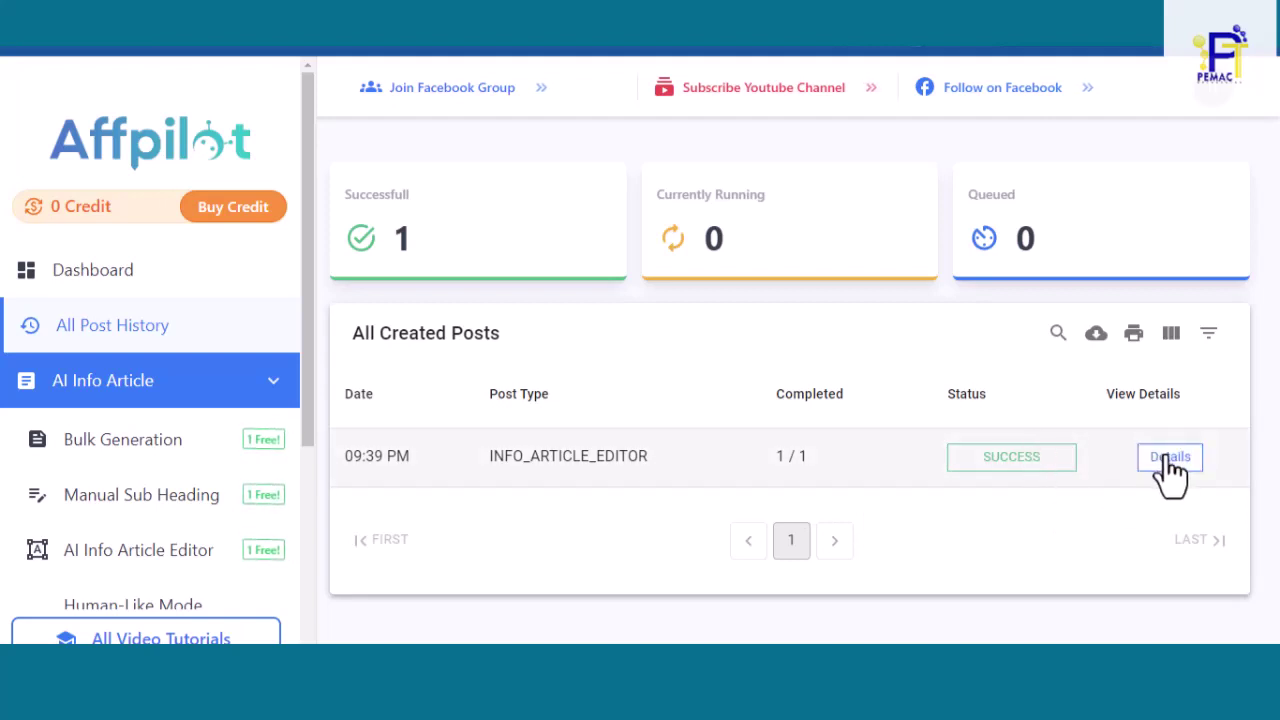
{"action": "right_click", "coordinate": [1170, 466]}
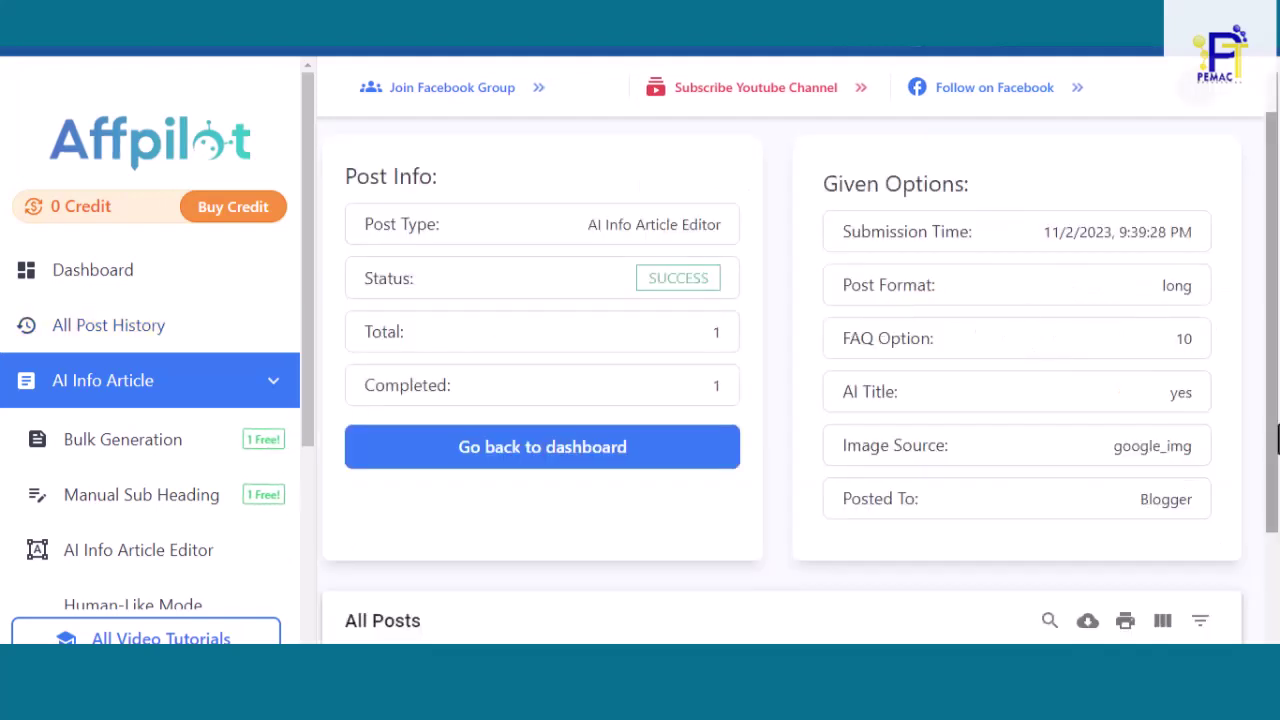
{"action": "scroll", "coordinate": [1276, 440], "scroll_direction": "down", "scroll_amount": 2}
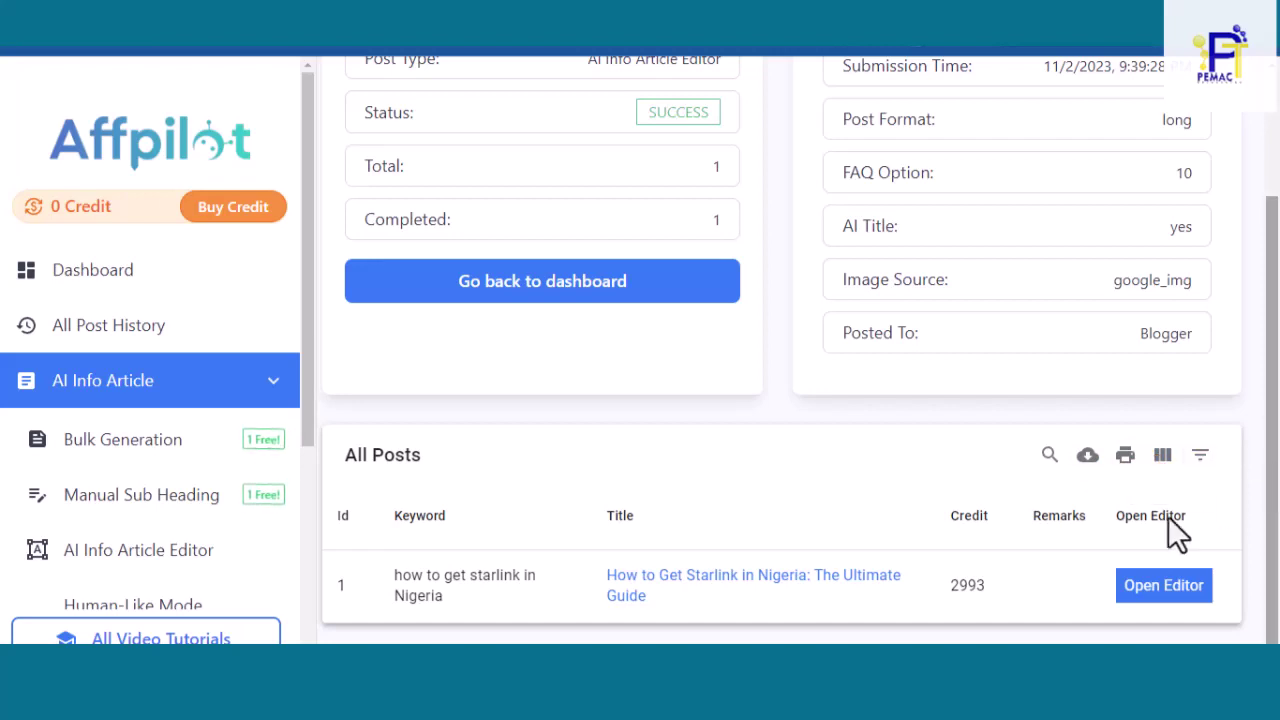
{"action": "left_click", "coordinate": [1150, 590]}
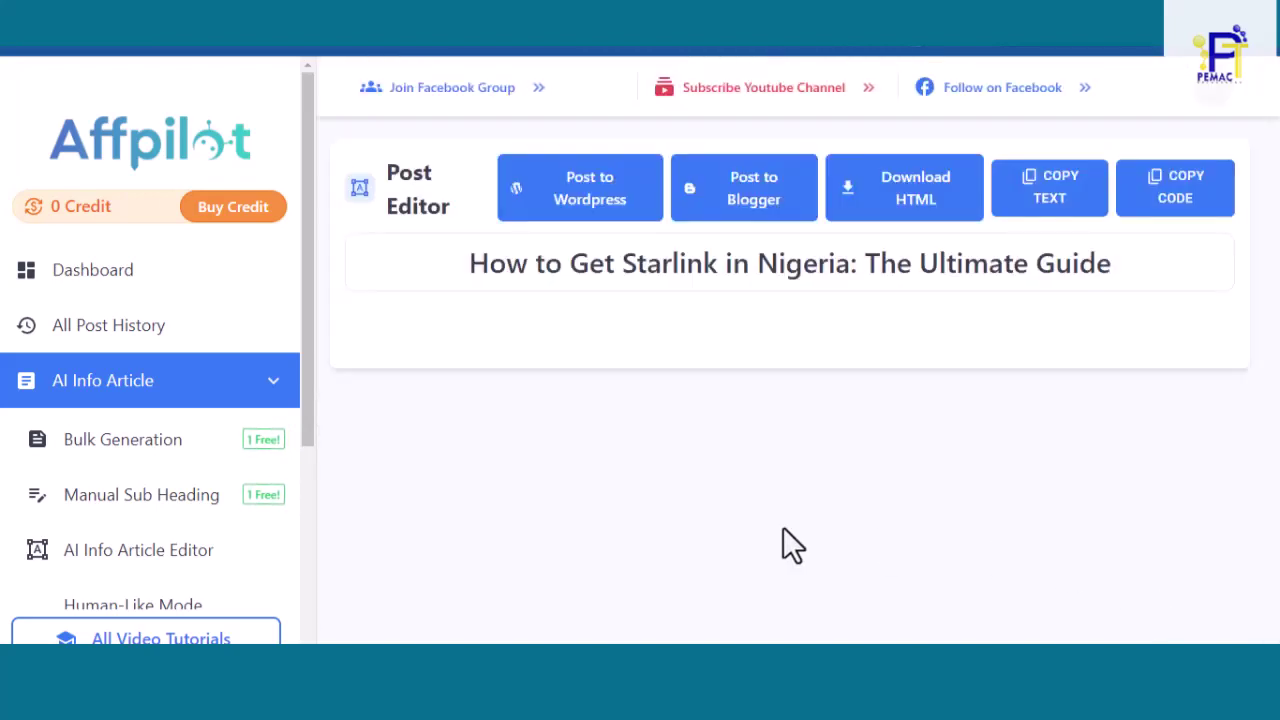
Copy the full text of the article "How to Get Starlink in Nigeria: The Ultimate Guide" from the Post Editor
{"action": "left_click", "coordinate": [588, 190]}
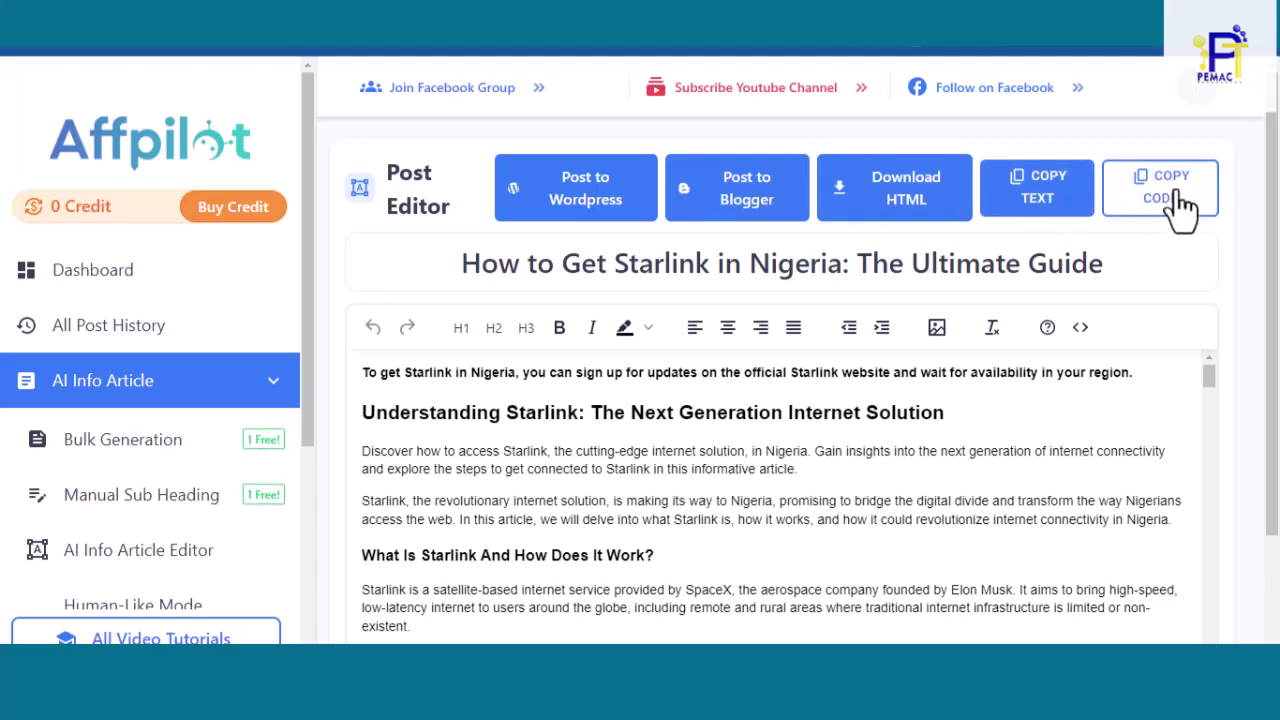
{"action": "left_click", "coordinate": [1040, 205]}
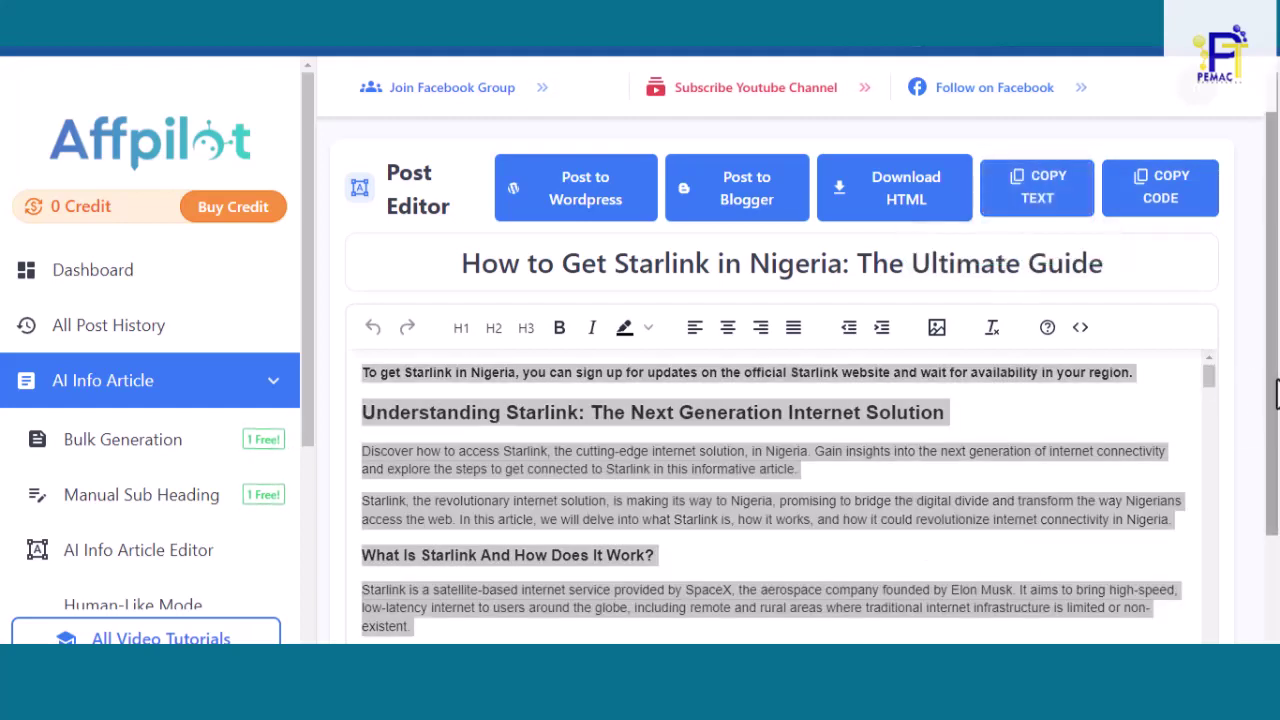
{"action": "scroll", "coordinate": [1276, 394], "scroll_direction": "down", "scroll_amount": 1}
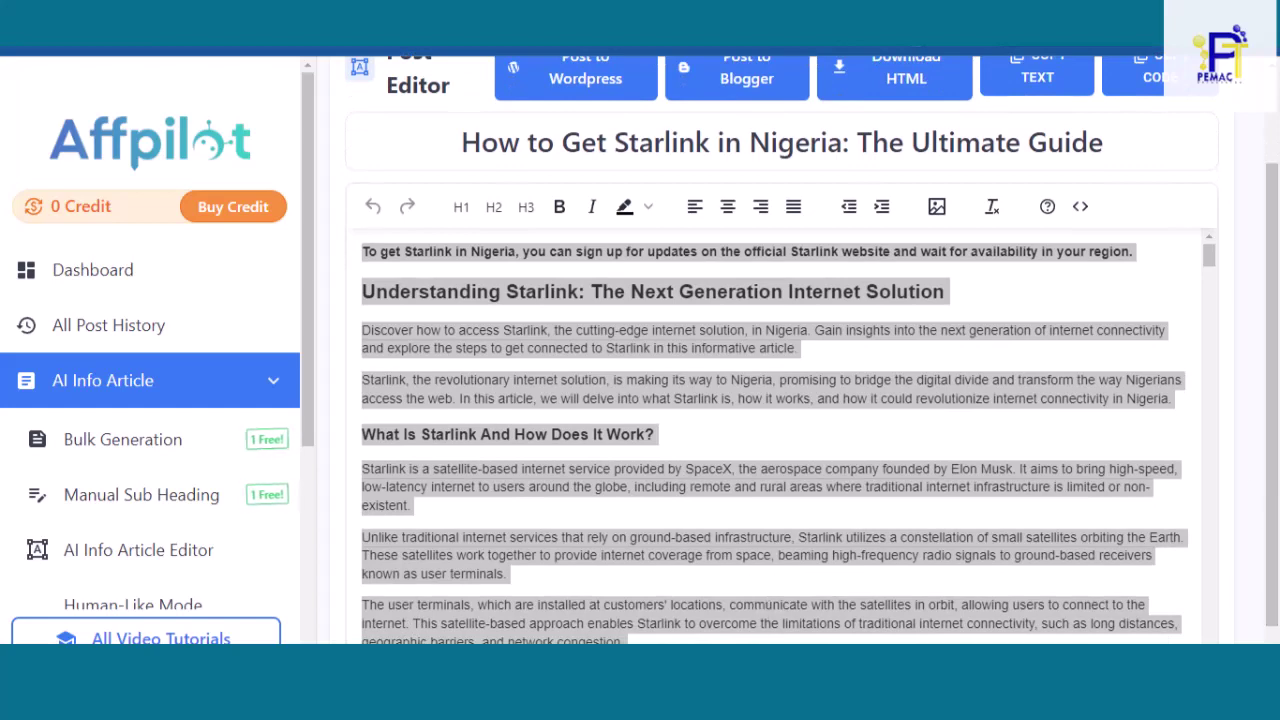
Switch to Plagiarism Checker X, place the copied article in the Online Plagiarism content, and review it from the conclusion back to the beginning
{"action": "key", "text": "super"}
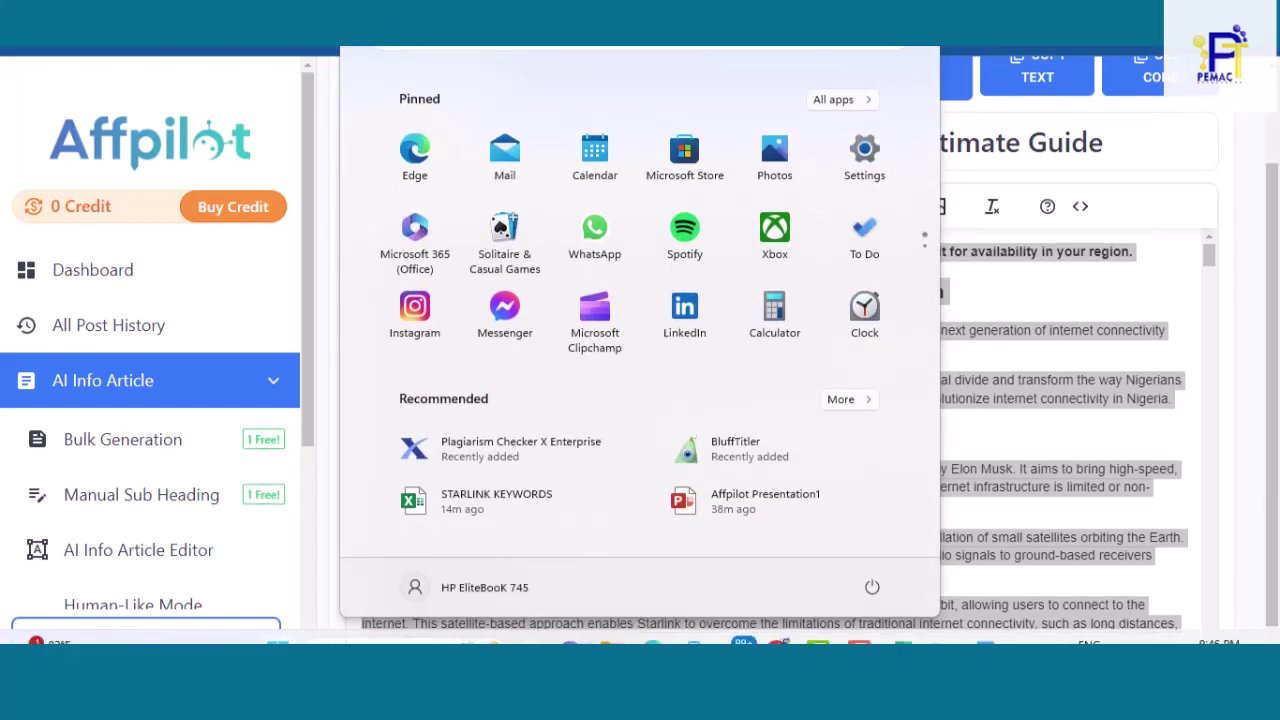
{"action": "key", "text": "Escape"}
{"action": "key", "text": "alt+Tab"}
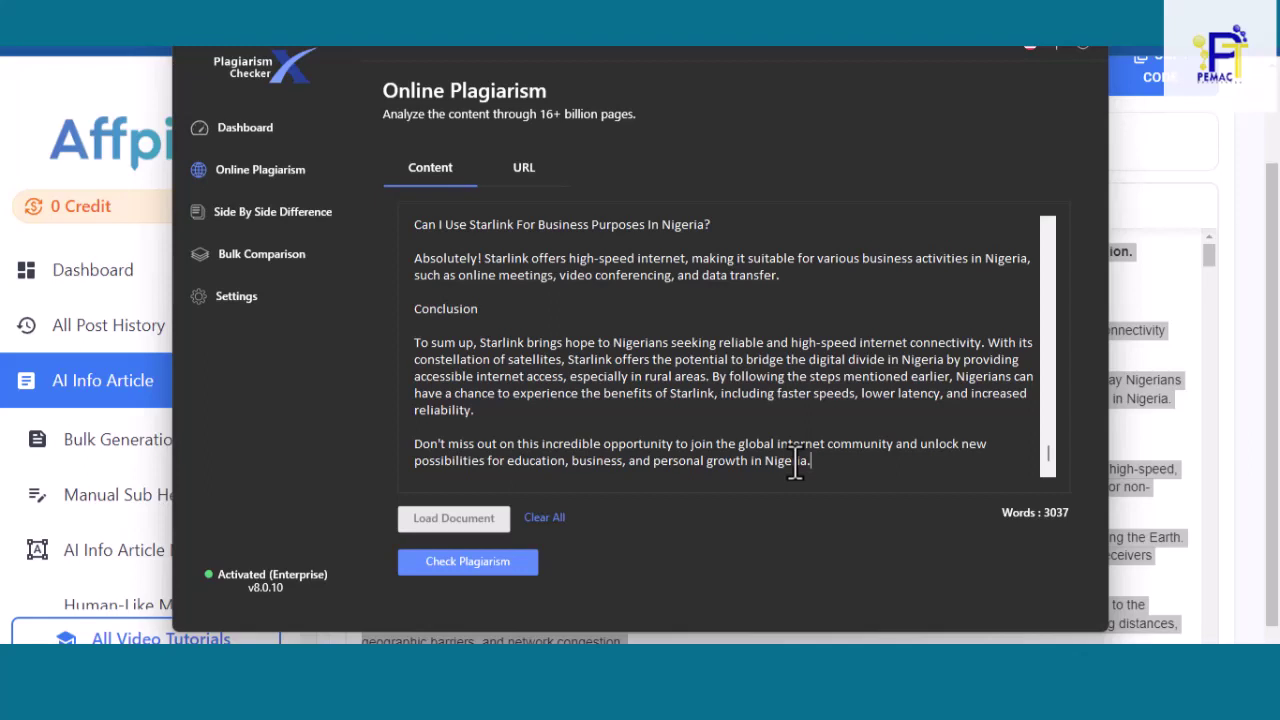
{"action": "scroll", "coordinate": [795, 462], "scroll_direction": "up", "scroll_amount": 15}
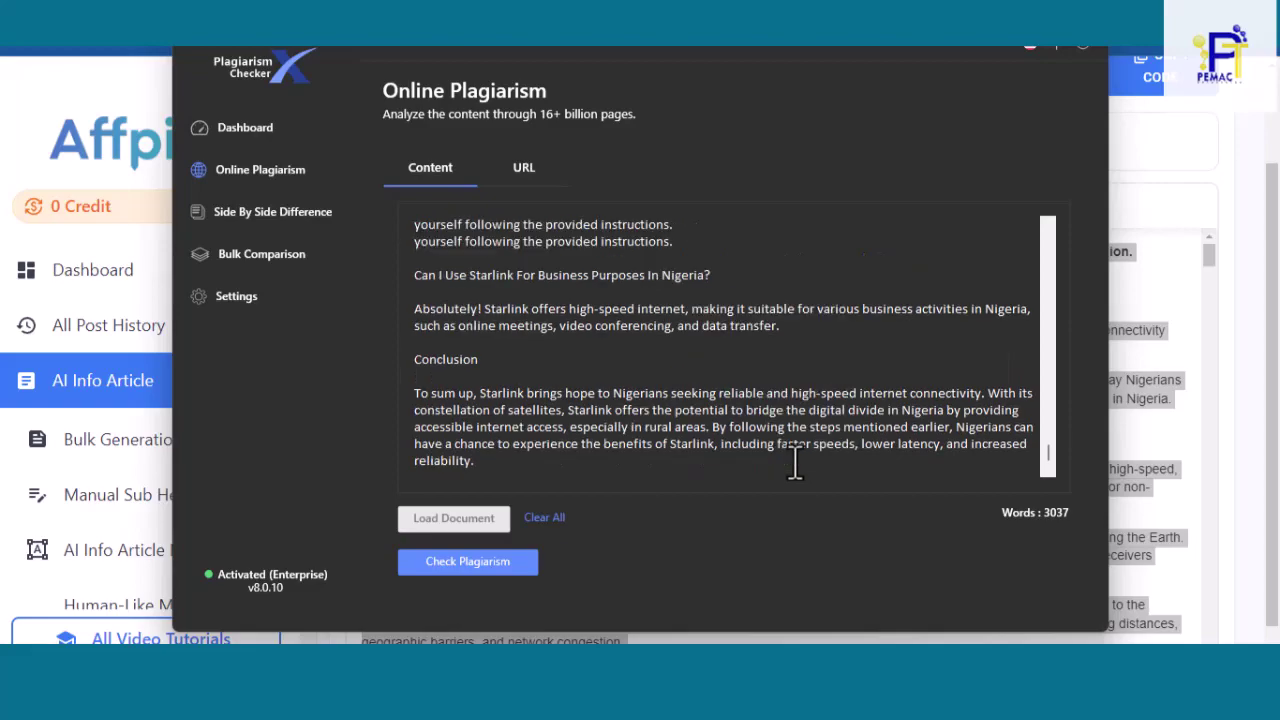
{"action": "scroll", "coordinate": [795, 462], "scroll_direction": "up", "scroll_amount": 15}
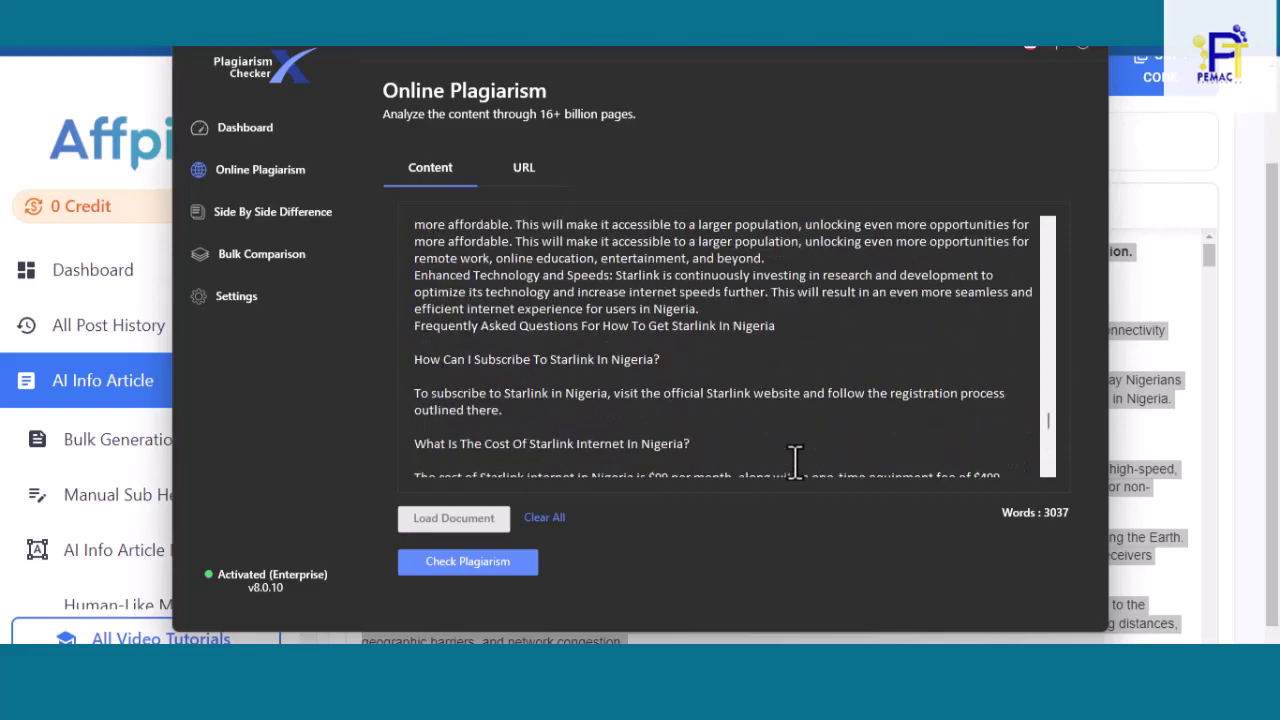
{"action": "scroll", "coordinate": [795, 462], "scroll_direction": "up", "scroll_amount": 15}
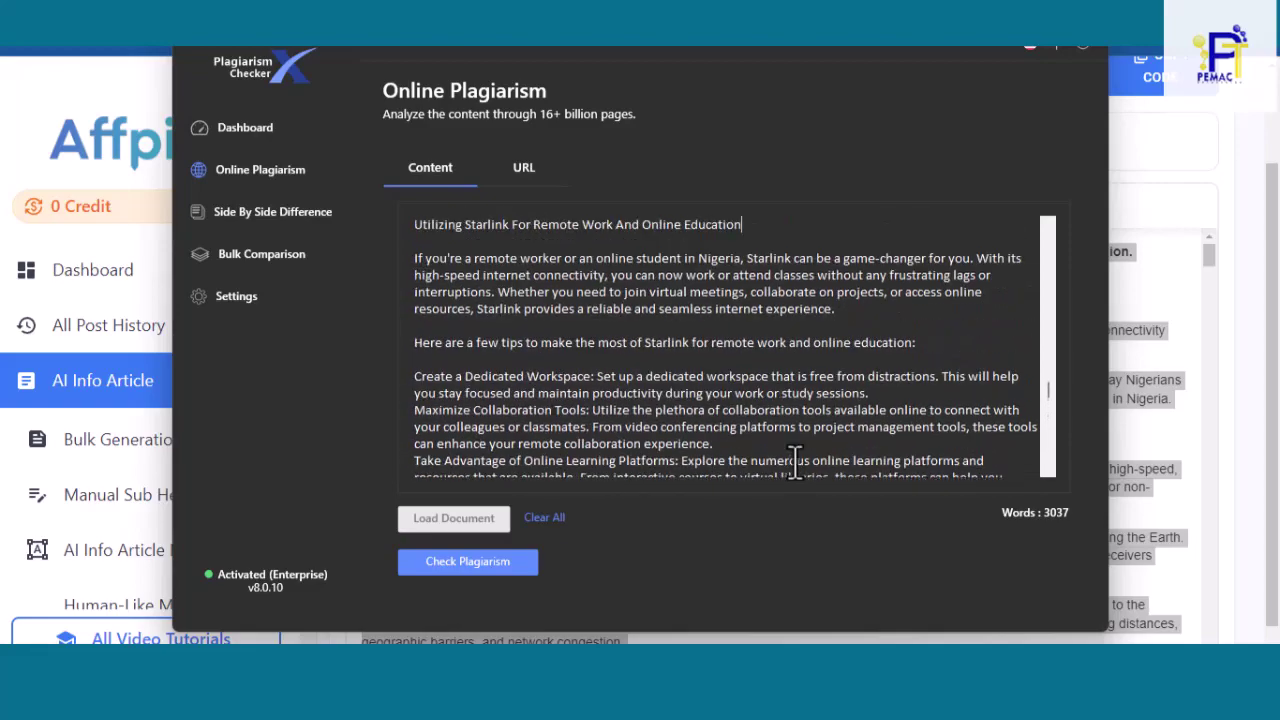
{"action": "scroll", "coordinate": [795, 462], "scroll_direction": "up", "scroll_amount": 10}
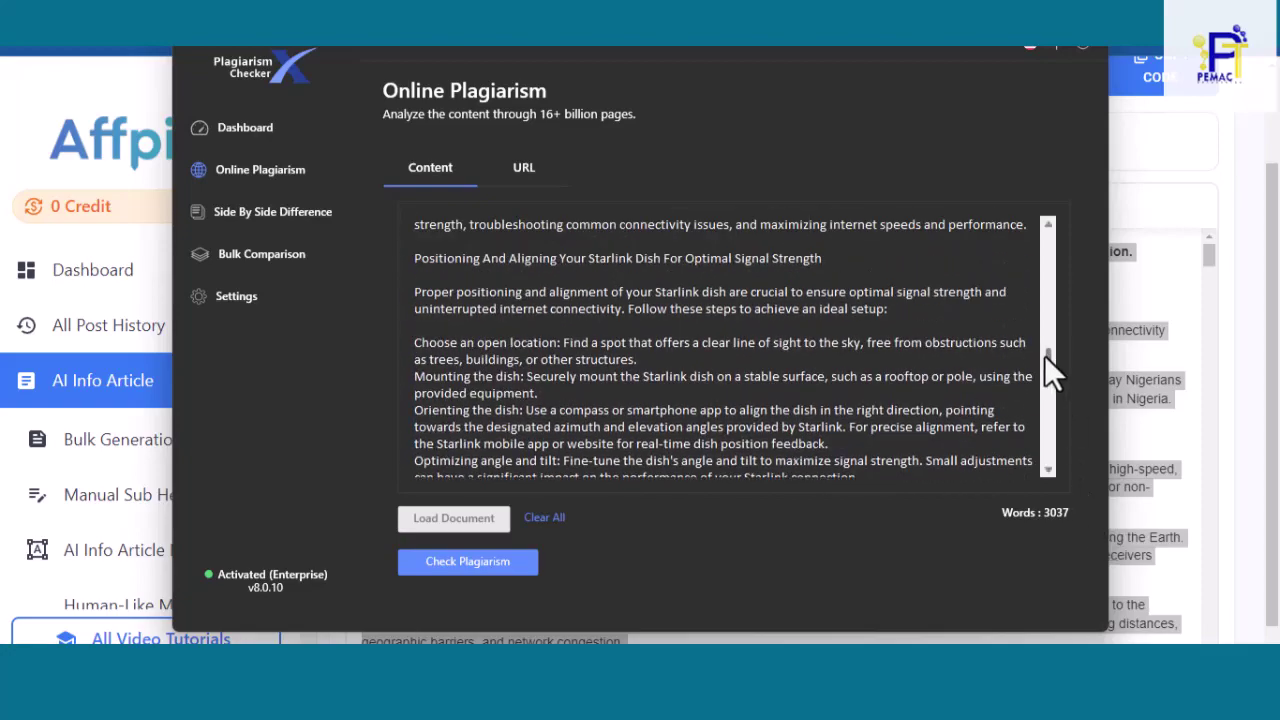
{"action": "left_click_drag", "start_coordinate": [1047, 358], "coordinate": [1051, 328]}
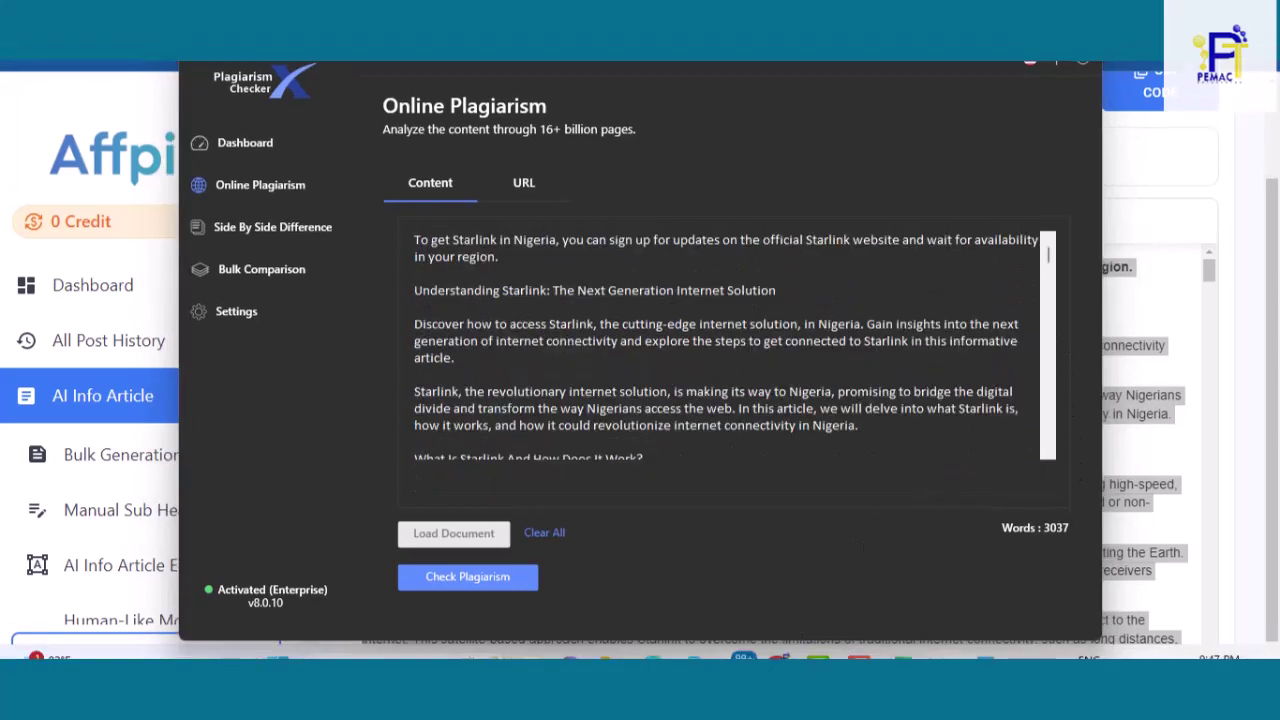
Switch to the Word document containing the Starlink article and examine its introduction and first sub-headings
{"action": "mouse_move", "coordinate": [776, 658]}
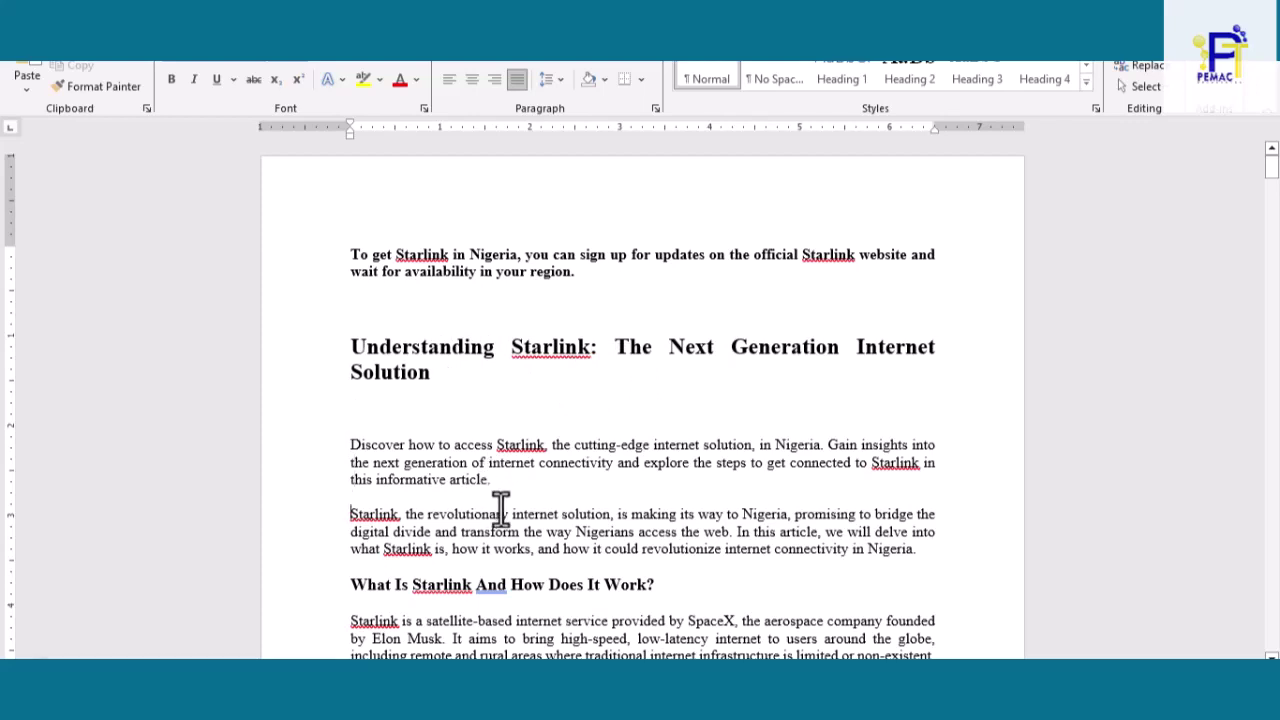
{"action": "scroll", "coordinate": [500, 510], "scroll_direction": "down", "scroll_amount": 1}
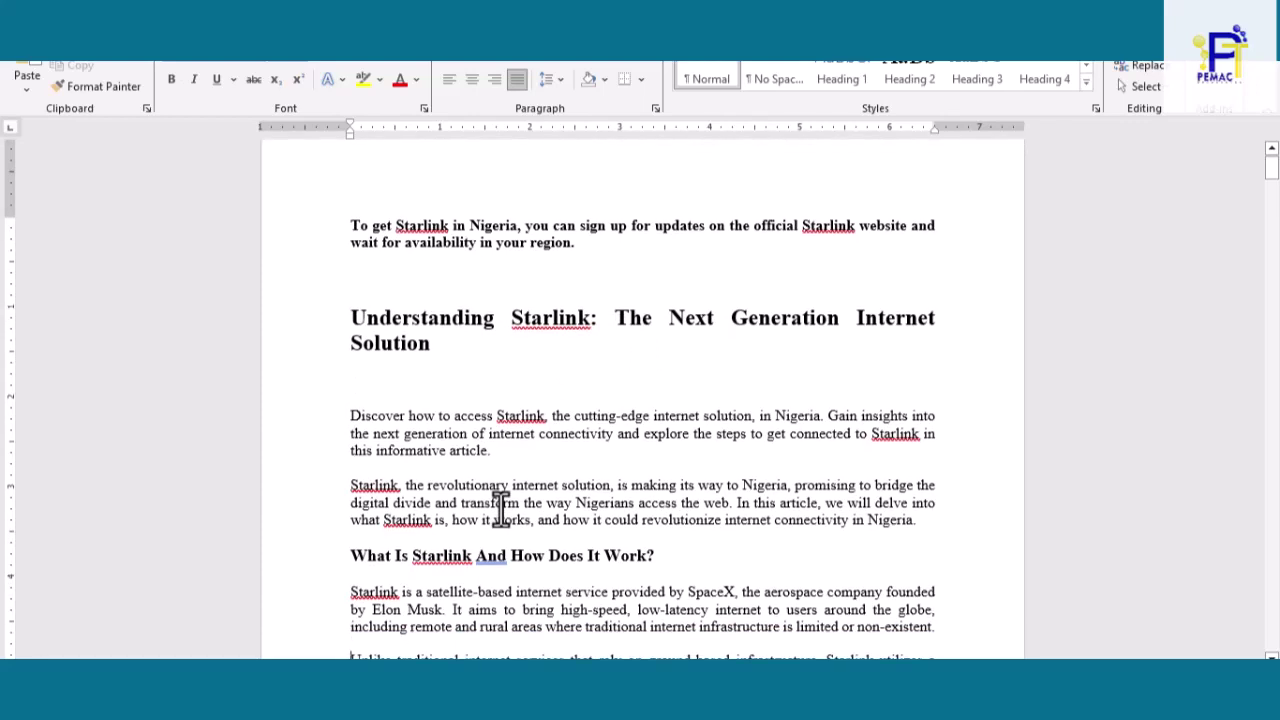
{"action": "scroll", "coordinate": [500, 505], "scroll_direction": "down", "scroll_amount": 2}
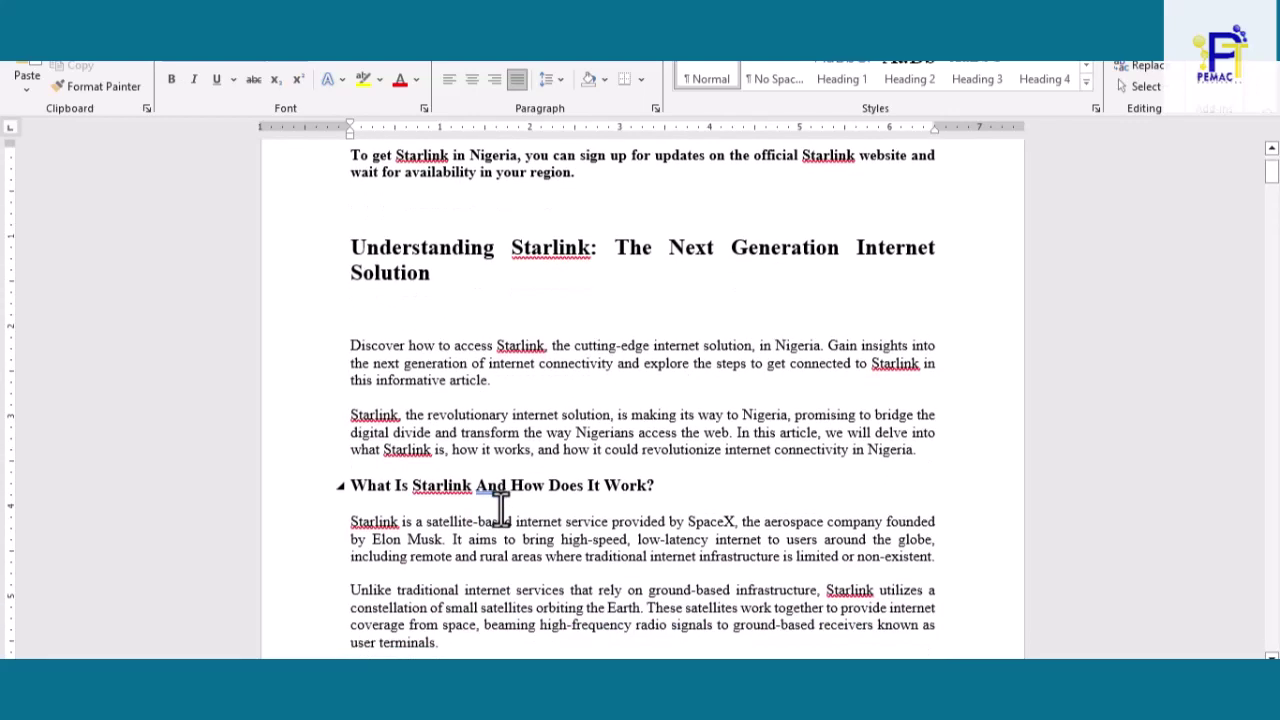
{"action": "scroll", "coordinate": [500, 510], "scroll_direction": "down", "scroll_amount": 2}
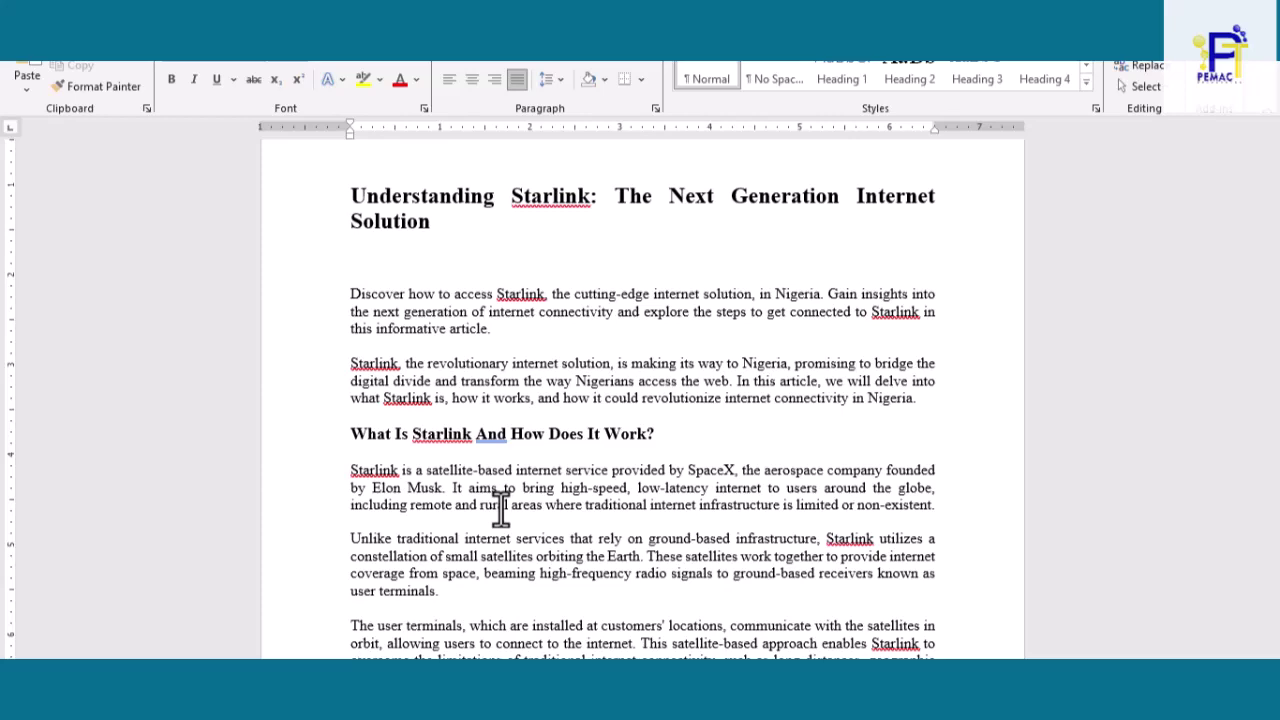
{"action": "scroll", "coordinate": [500, 510], "scroll_direction": "down", "scroll_amount": 4}
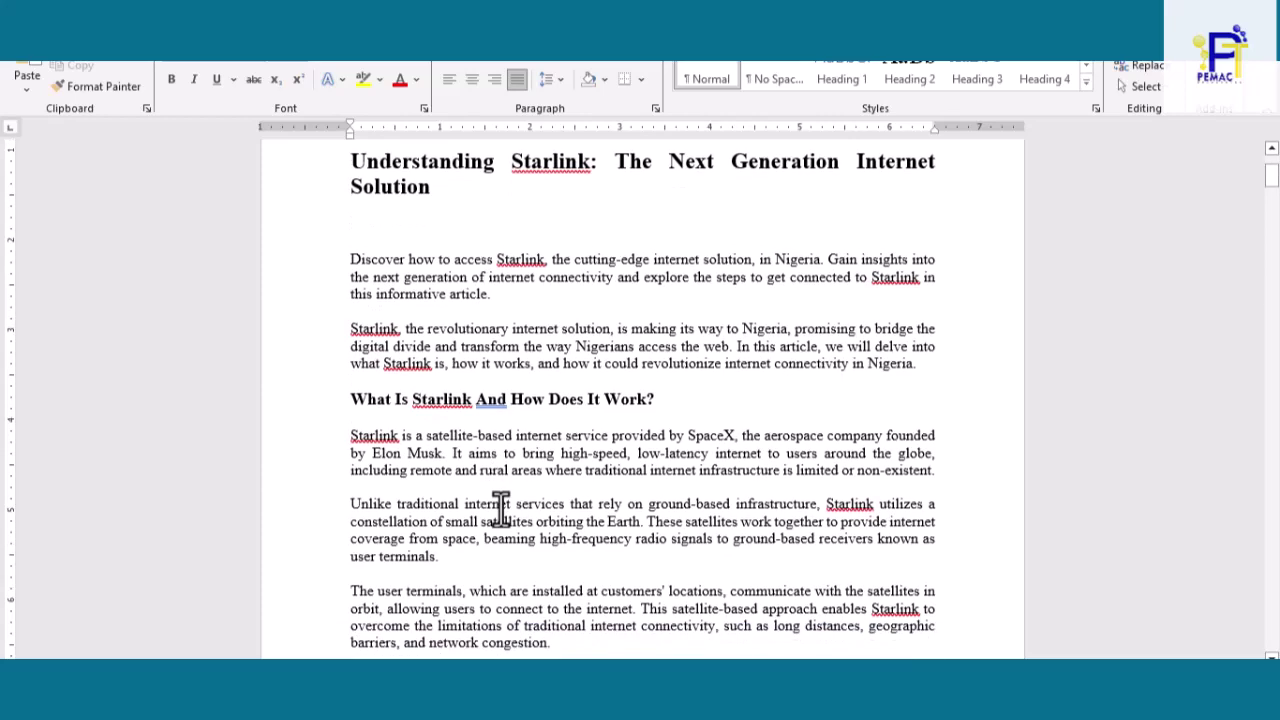
{"action": "scroll", "coordinate": [500, 510], "scroll_direction": "down", "scroll_amount": 3}
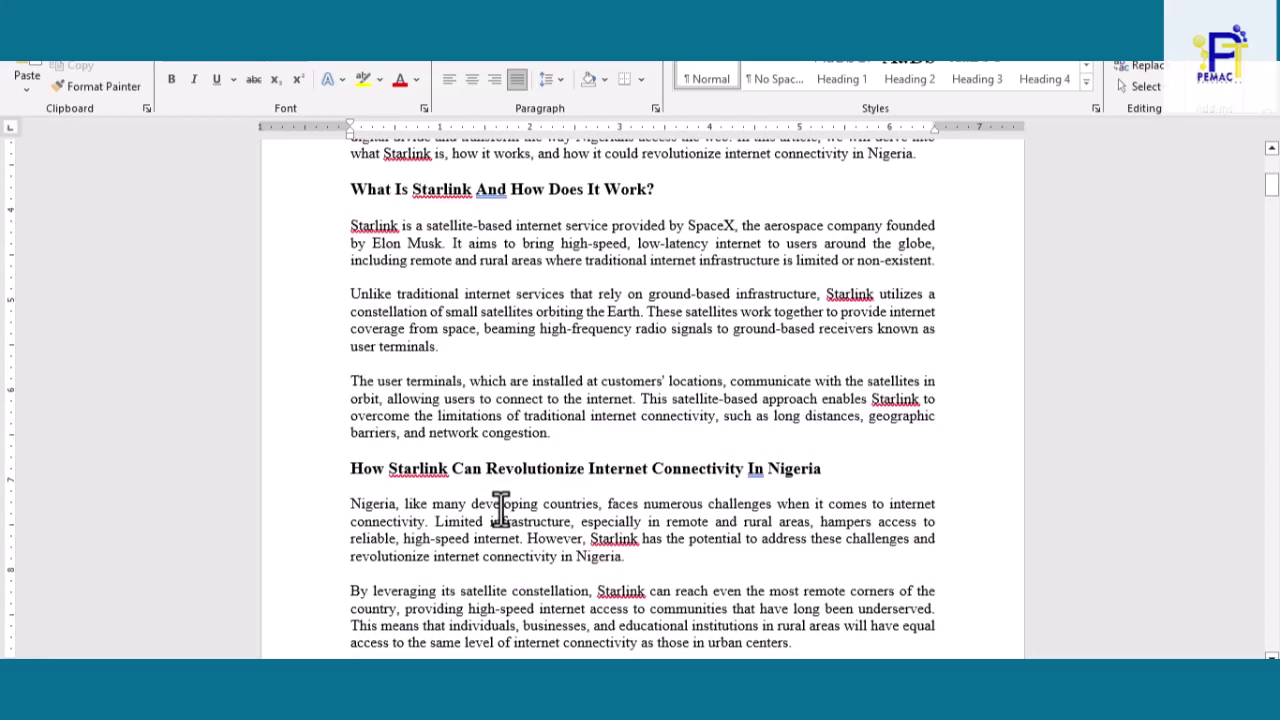
{"action": "key", "text": "Up"}
{"action": "key", "text": "Up"}
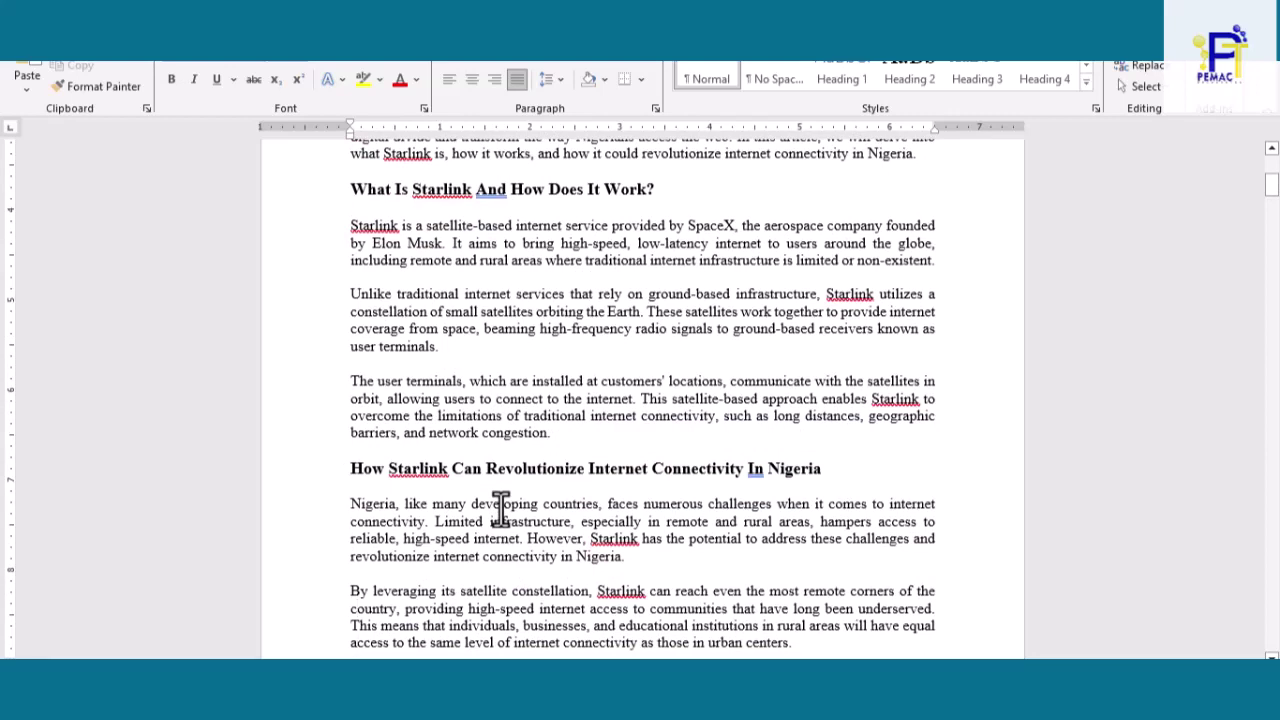